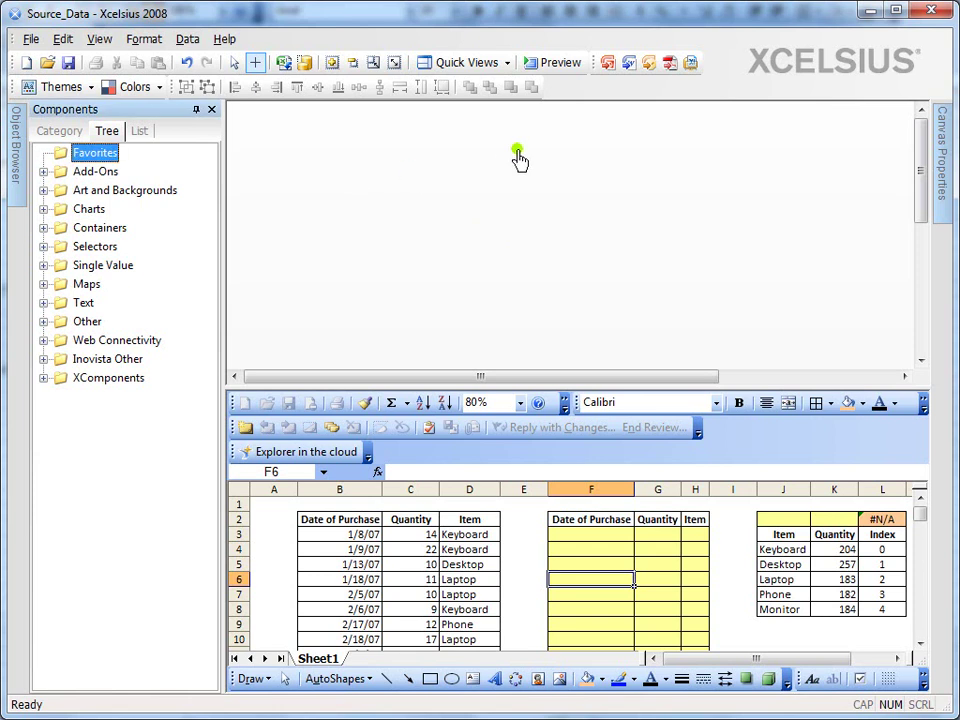
Use Quick Views to pick a spreadsheet-only layout that hides the canvas and Components panel.
{"action": "left_click", "coordinate": [507, 63]}
Highlight the quantity, item and purchase-date columns of the source records.
{"action": "left_click", "coordinate": [519, 104]}
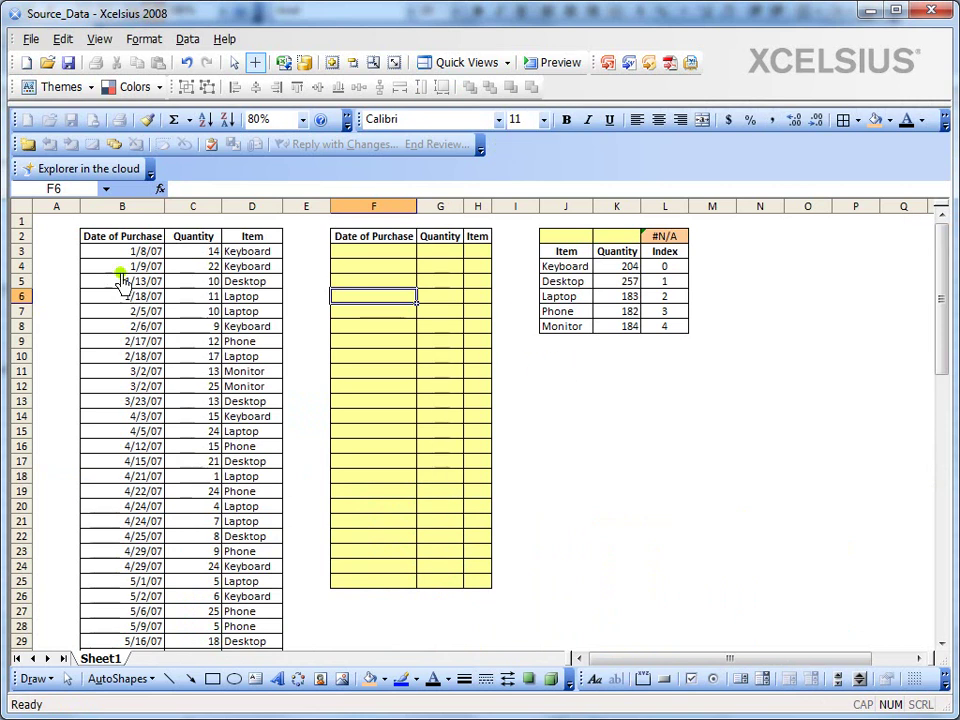
{"action": "left_click_drag", "start_coordinate": [189, 254], "coordinate": [252, 326]}
{"action": "left_click_drag", "start_coordinate": [112, 254], "coordinate": [105, 522]}
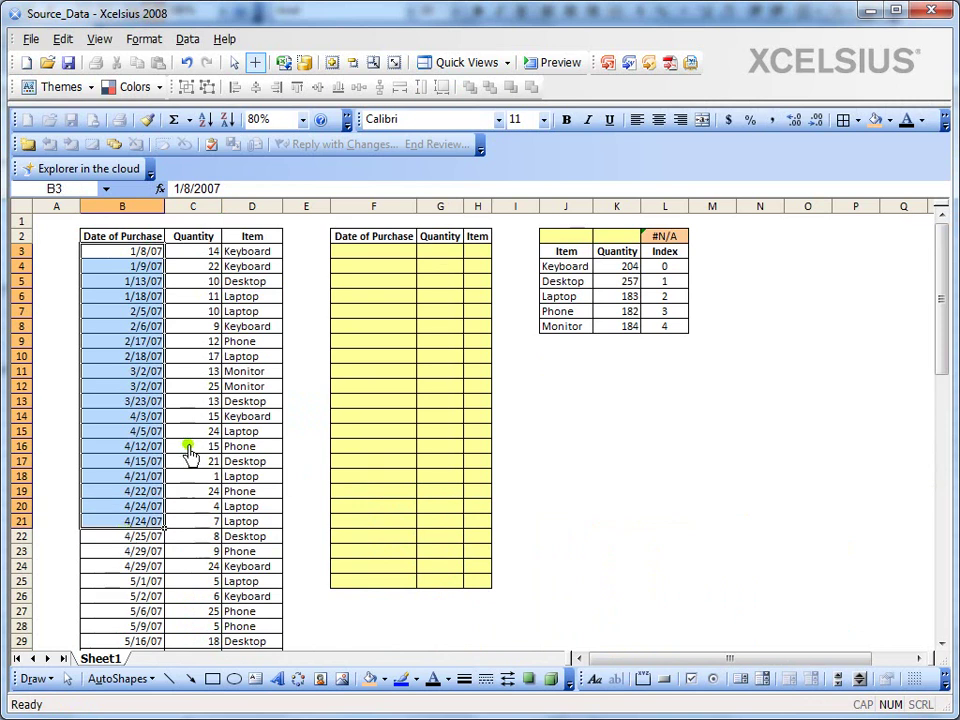
Highlight the empty output range F3:H25 and bring up the Quick Views layout list.
{"action": "left_click", "coordinate": [214, 297]}
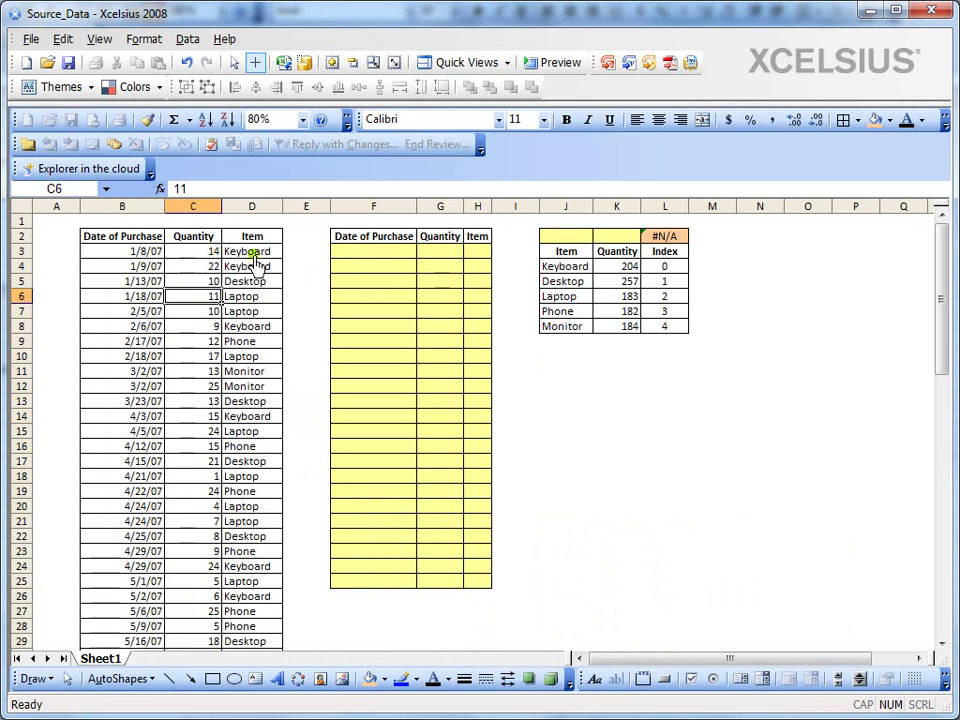
{"action": "left_click_drag", "start_coordinate": [365, 253], "coordinate": [465, 588]}
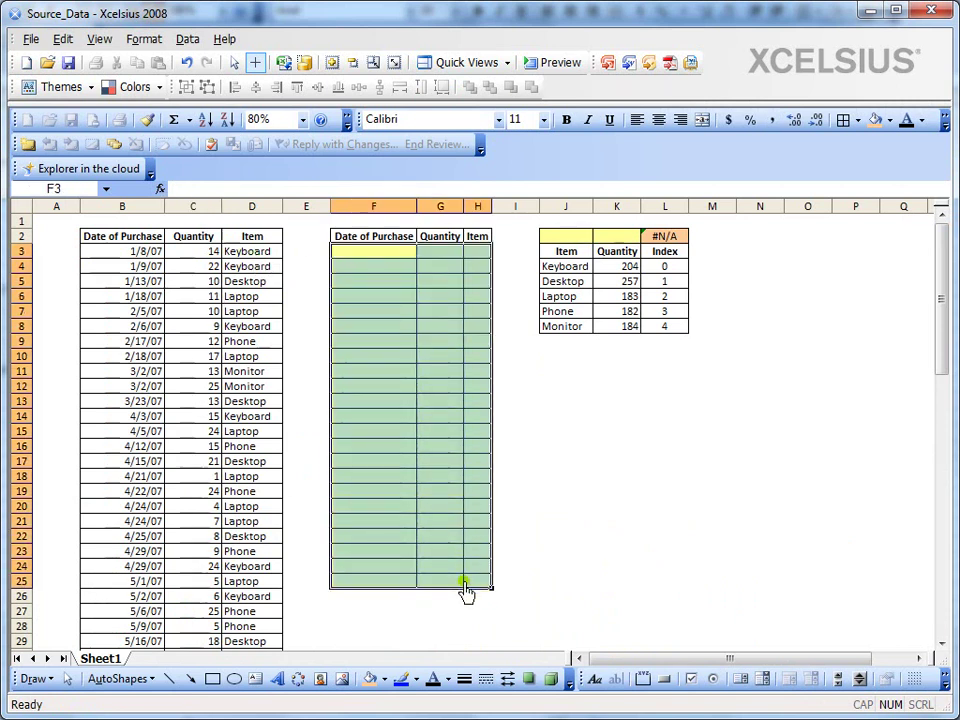
{"action": "left_click", "coordinate": [509, 65]}
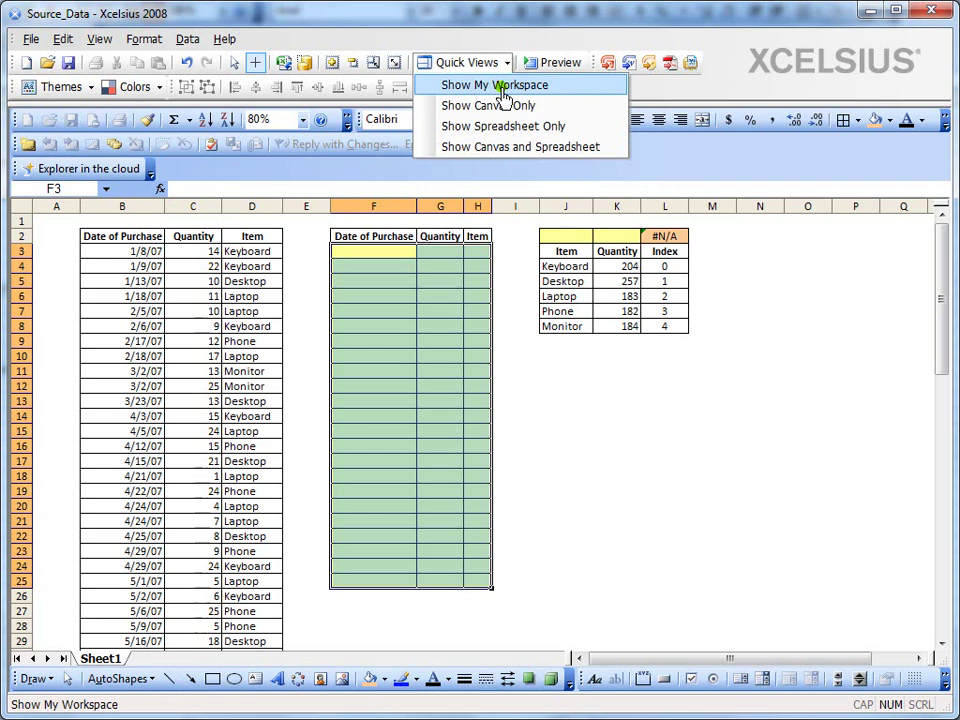
Restore the full workspace and place a Radio Button selector on the canvas.
{"action": "left_click", "coordinate": [504, 90]}
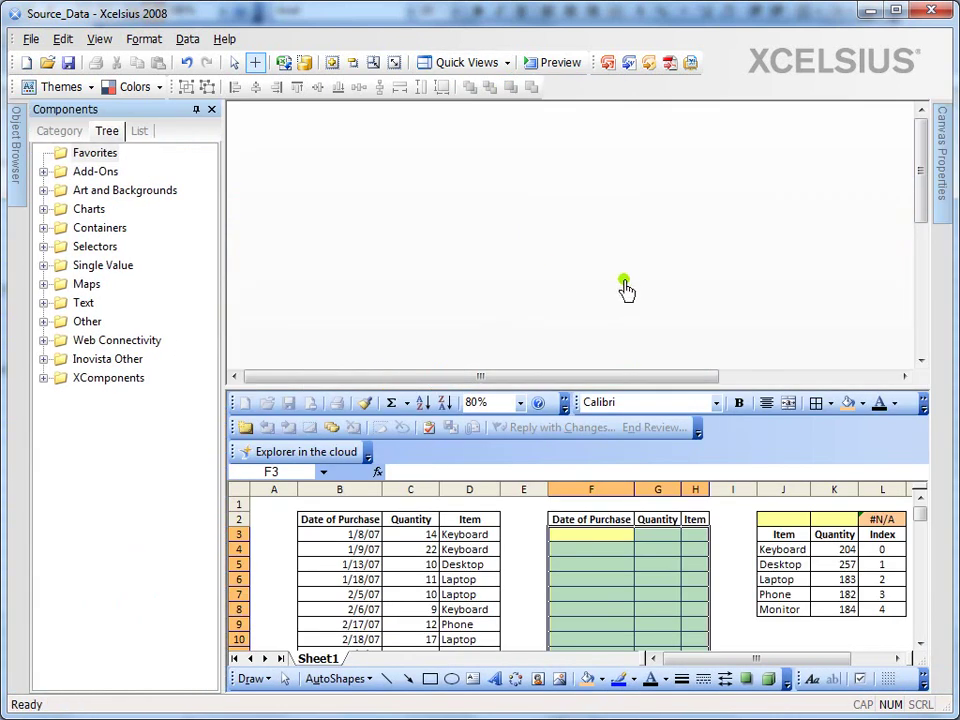
{"action": "left_click", "coordinate": [43, 247]}
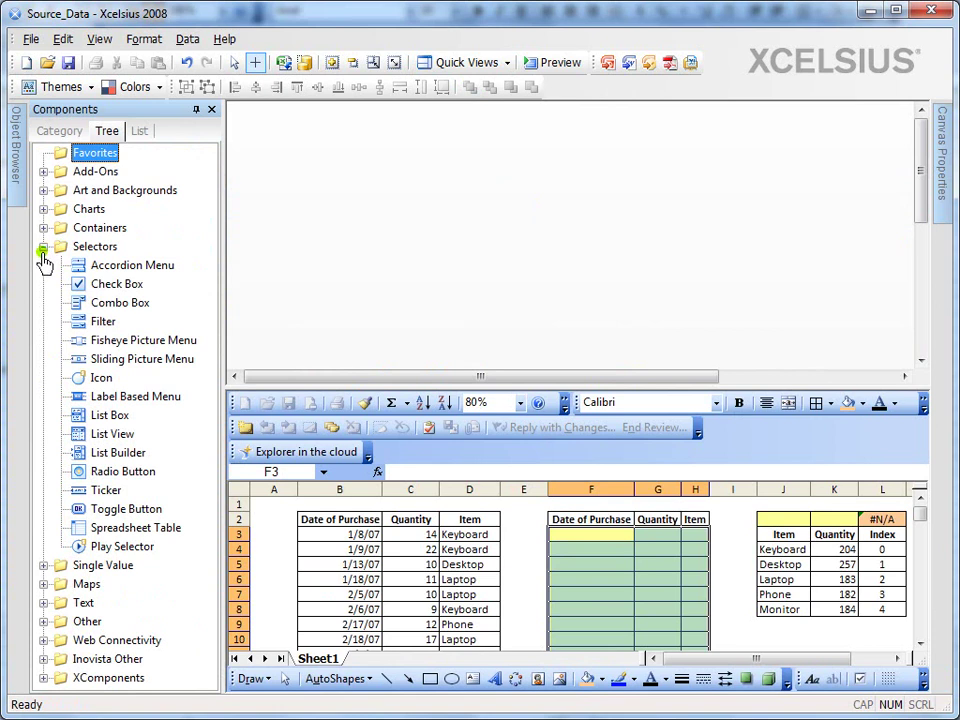
{"action": "left_click", "coordinate": [138, 474]}
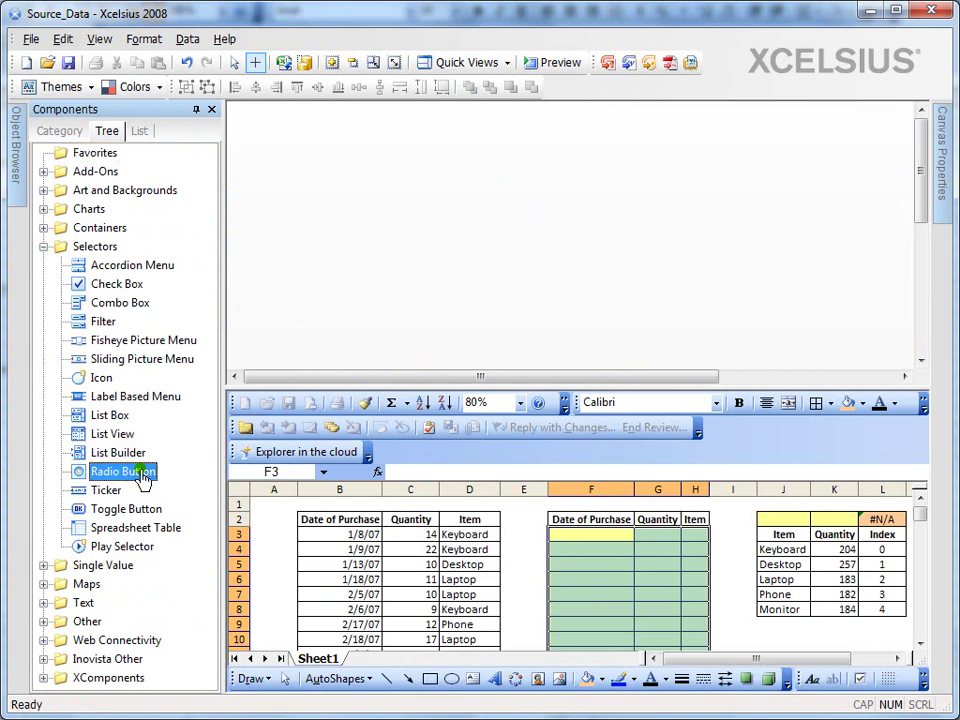
{"action": "left_click", "coordinate": [260, 190]}
Link the radio button's labels to the Item column Sheet1!$D$3:$D$78.
{"action": "left_click", "coordinate": [330, 210]}
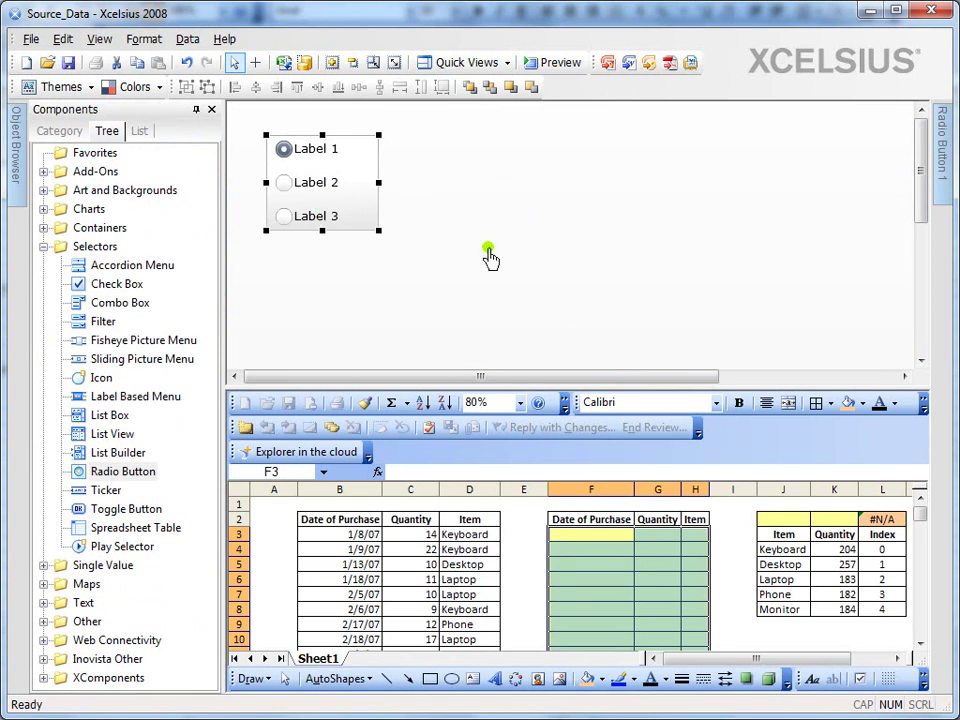
{"action": "mouse_move", "coordinate": [944, 172]}
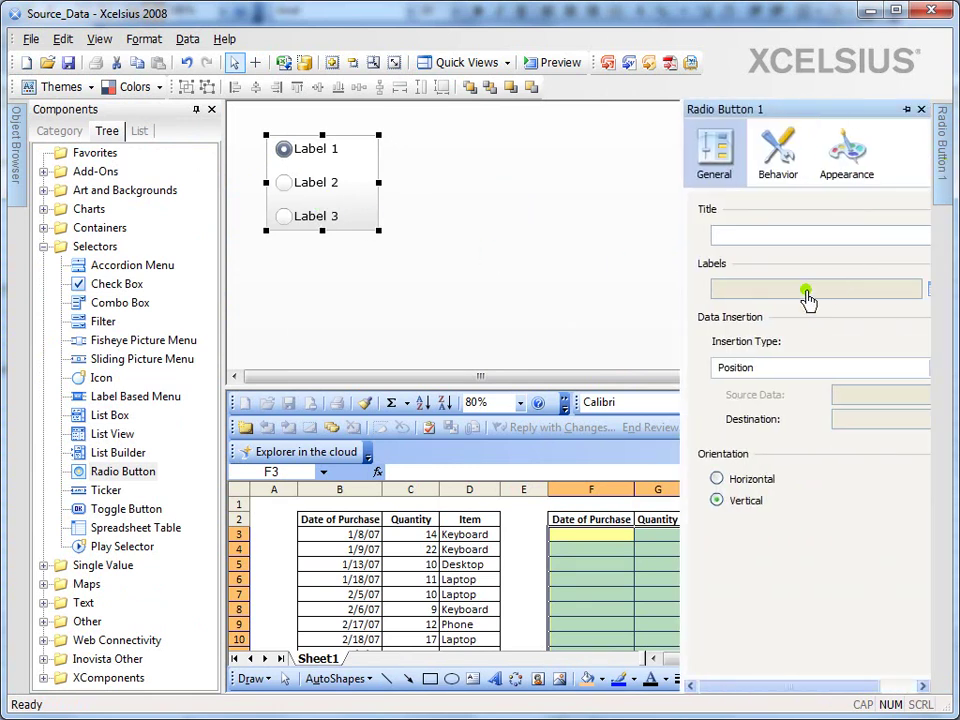
{"action": "left_click_drag", "start_coordinate": [683, 316], "coordinate": [556, 314]}
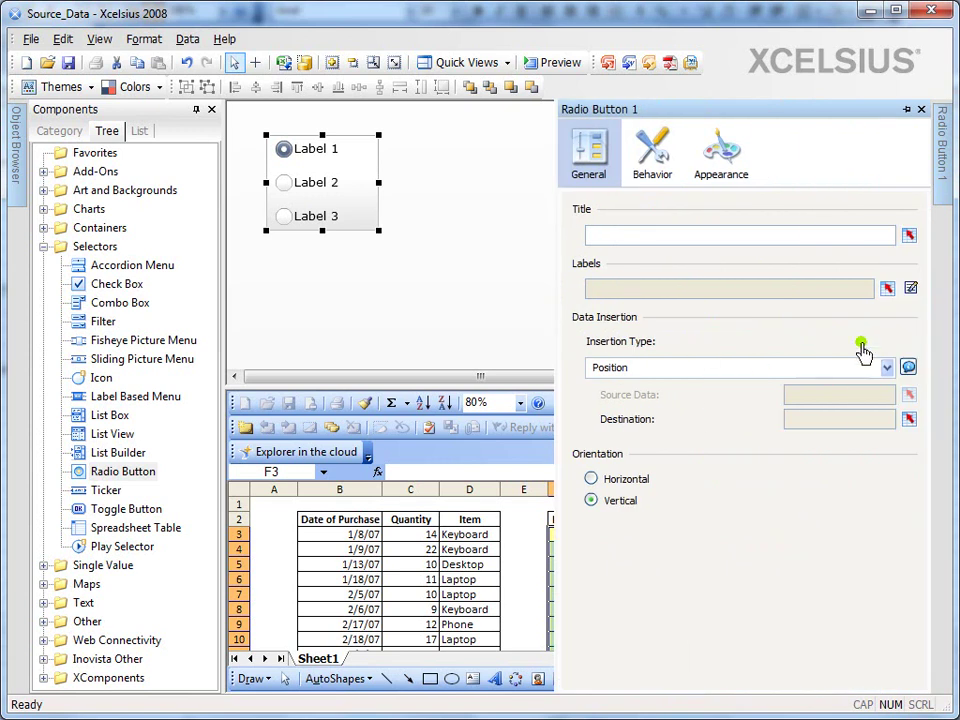
{"action": "left_click", "coordinate": [886, 289]}
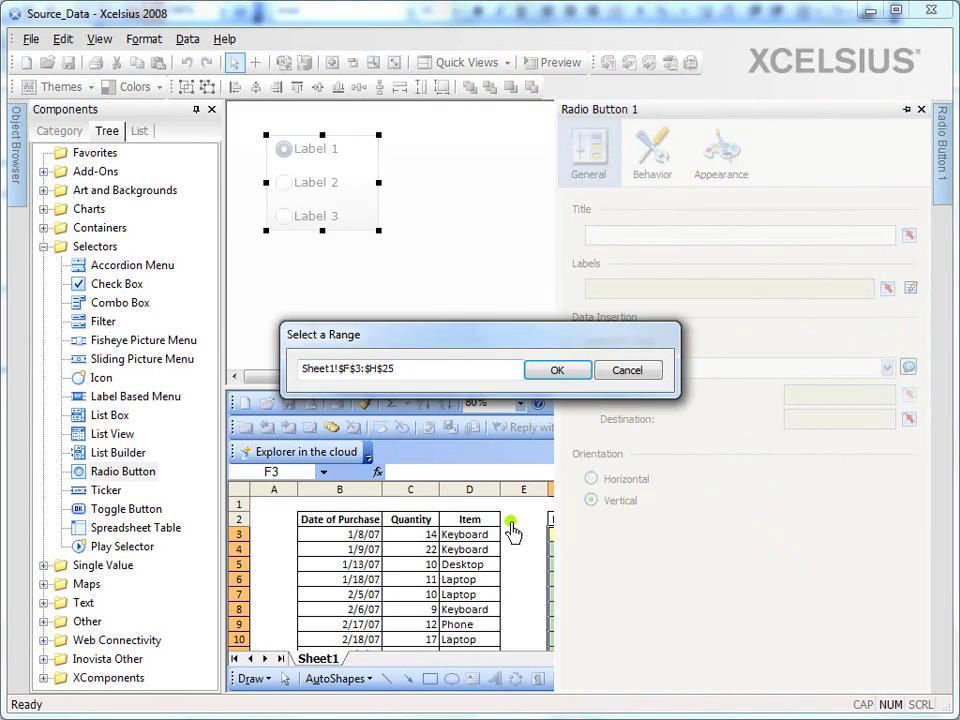
{"action": "mouse_move", "coordinate": [466, 534]}
{"action": "left_mouse_down"}
{"action": "mouse_move", "coordinate": [470, 700]}
{"action": "mouse_move", "coordinate": [470, 545]}
{"action": "left_mouse_up"}
{"action": "left_click", "coordinate": [557, 370]}
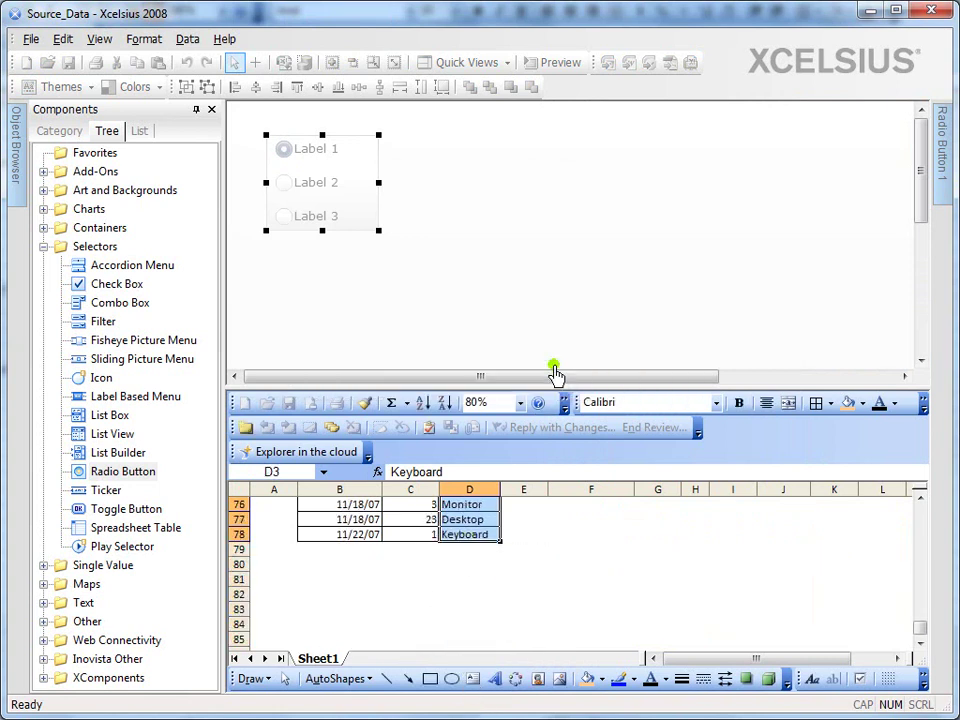
{"action": "mouse_move", "coordinate": [943, 182]}
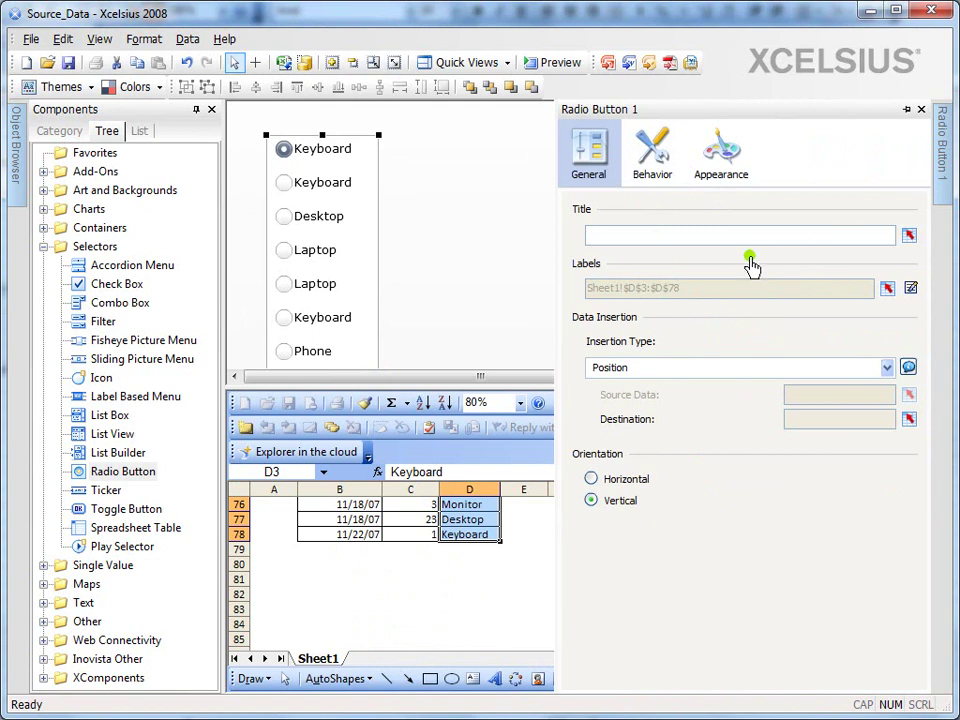
Set the radio button's insertion type to Filtered Rows with source data B3:D78.
{"action": "left_click", "coordinate": [705, 370]}
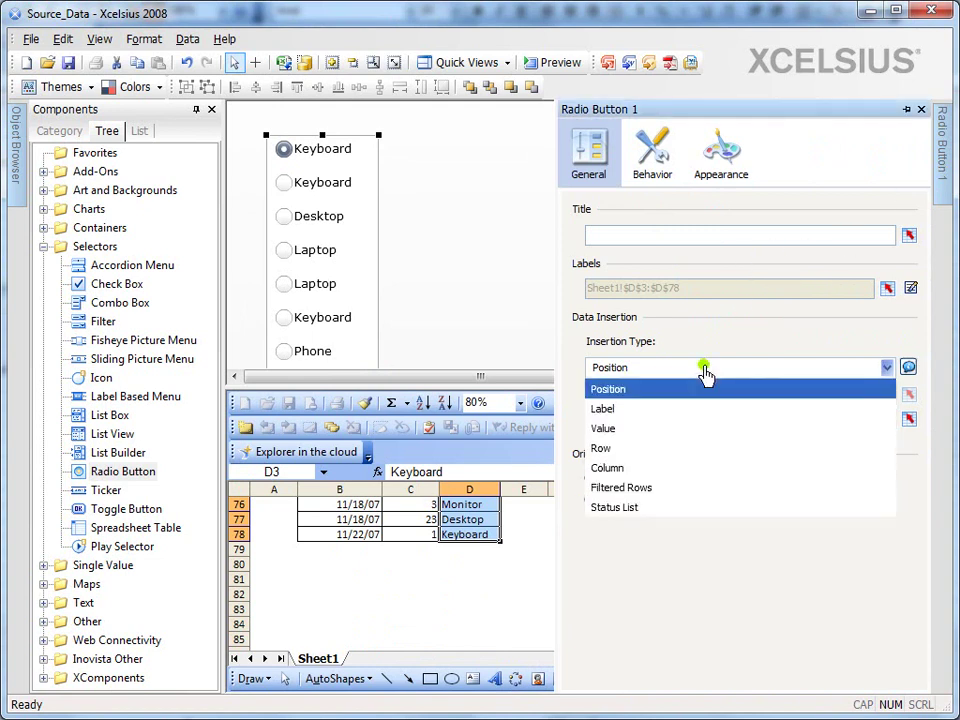
{"action": "left_click", "coordinate": [684, 494]}
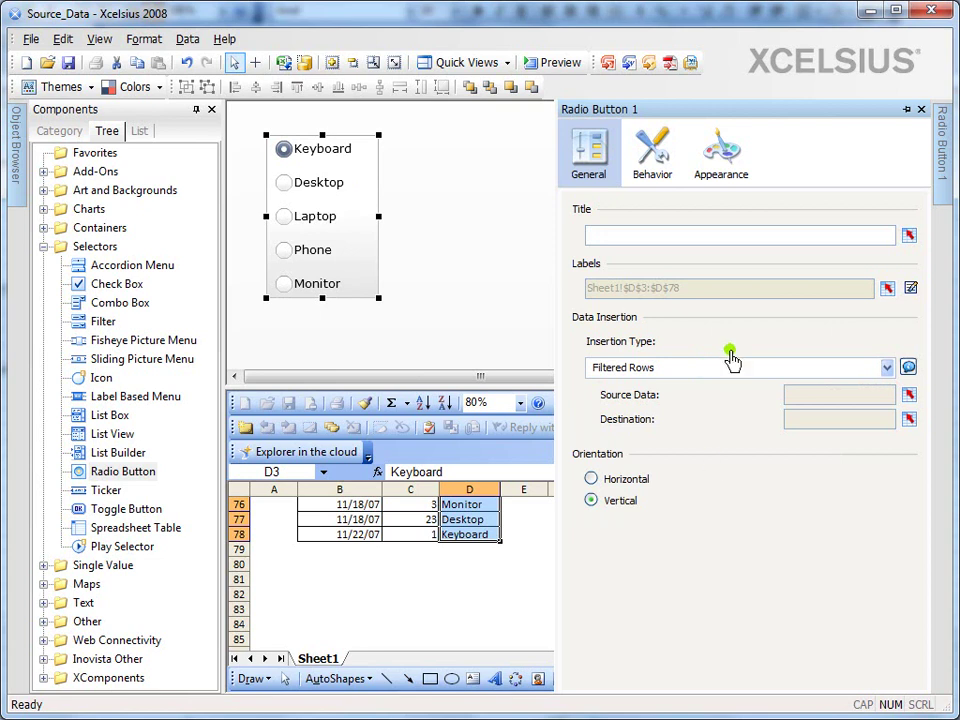
{"action": "left_click", "coordinate": [908, 394]}
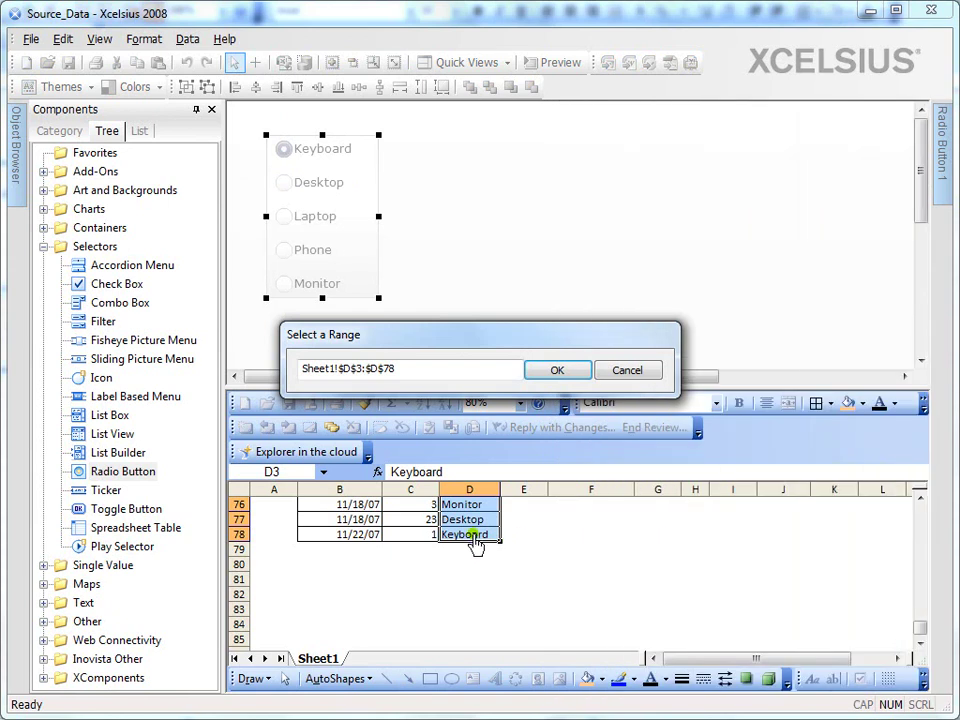
{"action": "left_click_drag", "start_coordinate": [475, 540], "coordinate": [330, 534]}
{"action": "left_click", "coordinate": [557, 370]}
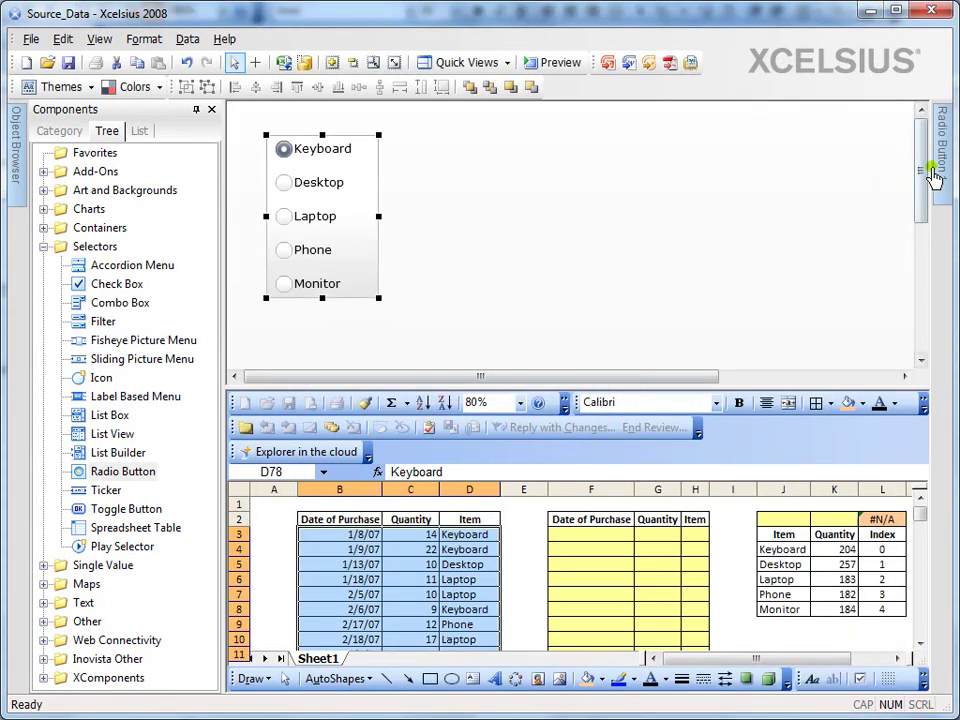
{"action": "mouse_move", "coordinate": [951, 161]}
Set the insertion destination to the output range F3:H25.
{"action": "left_click", "coordinate": [908, 419]}
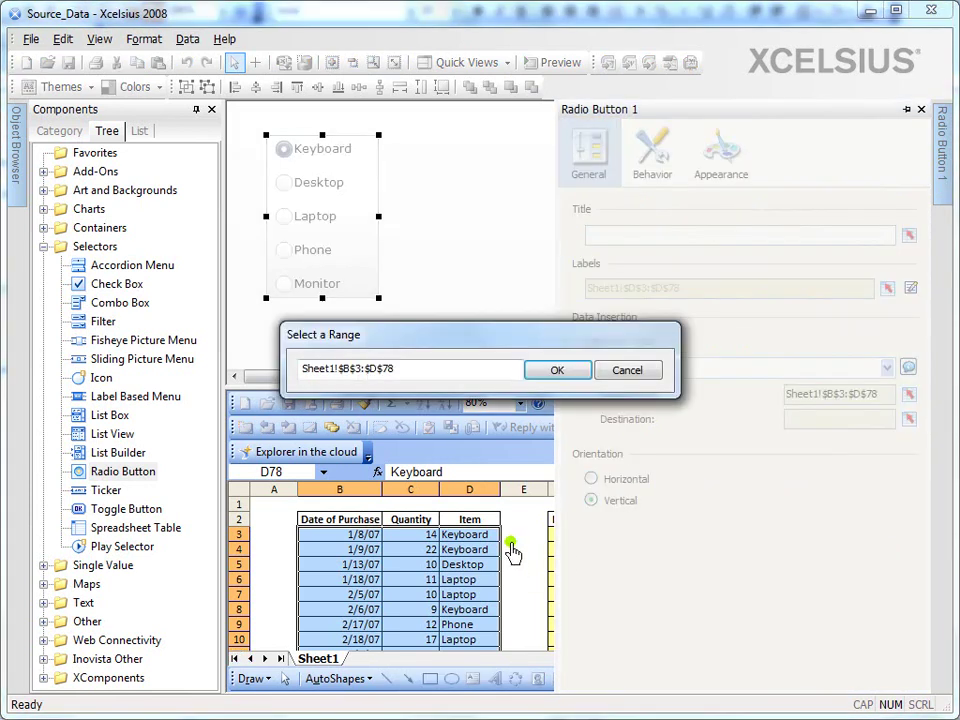
{"action": "left_click_drag", "start_coordinate": [556, 534], "coordinate": [692, 574]}
{"action": "left_click", "coordinate": [557, 370]}
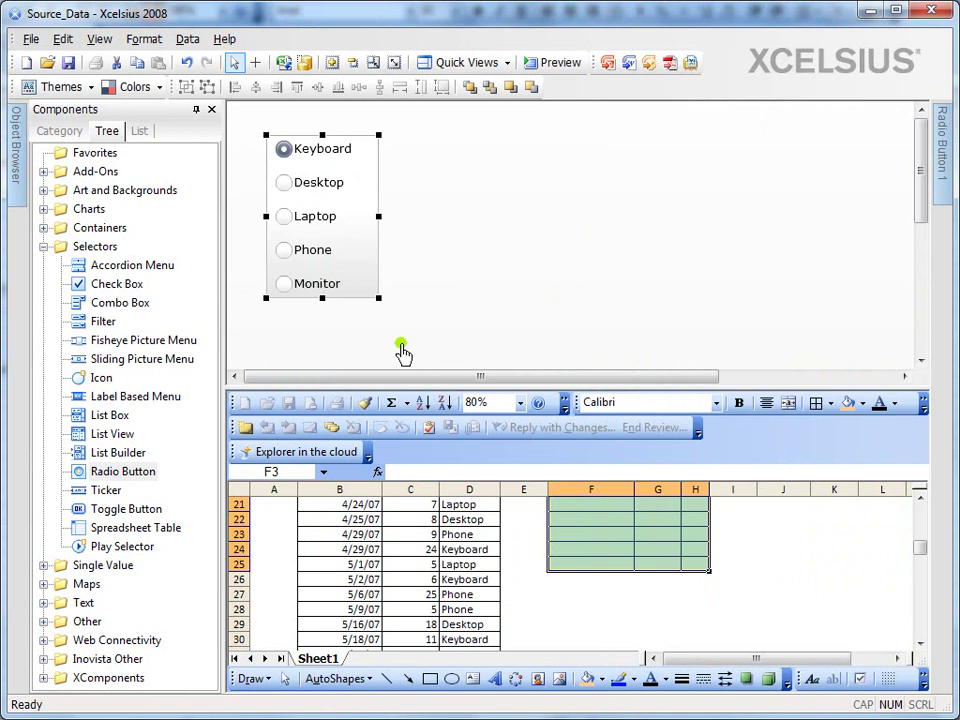
Review the date and quantity output cells F3:G9, then swap the Selectors list for Charts.
{"action": "left_click_drag", "start_coordinate": [919, 550], "coordinate": [920, 515]}
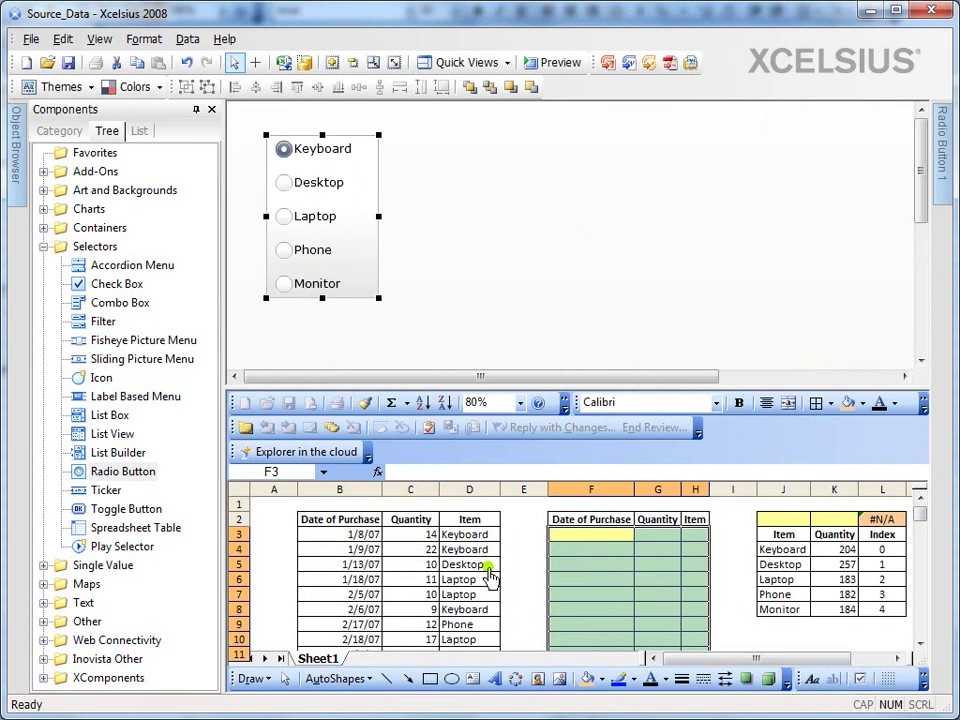
{"action": "left_click_drag", "start_coordinate": [586, 546], "coordinate": [671, 624]}
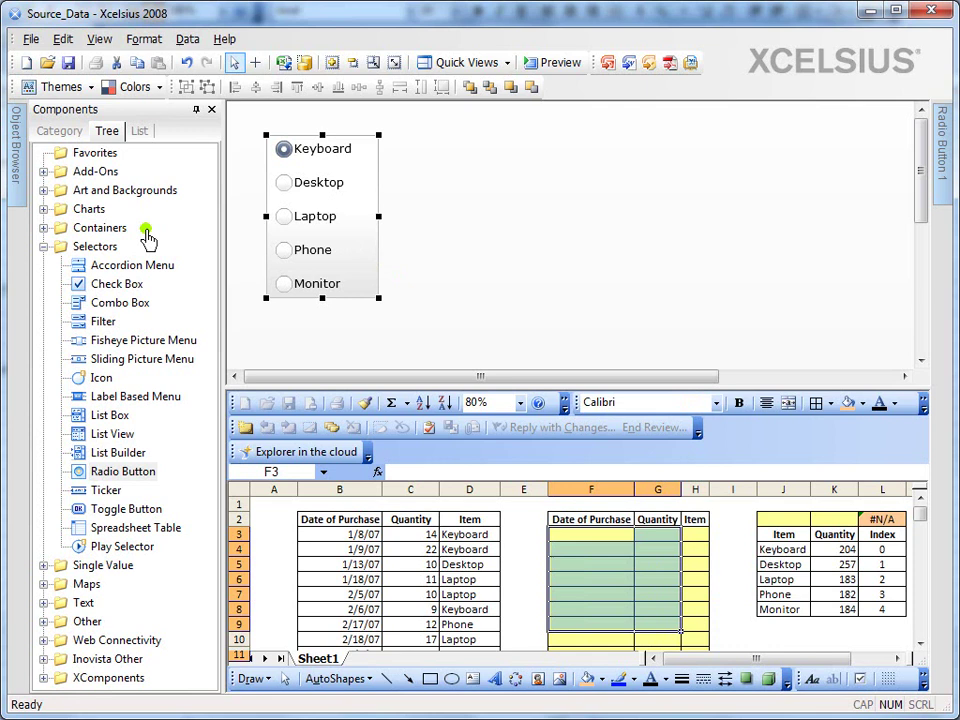
{"action": "left_click", "coordinate": [40, 248]}
{"action": "left_click", "coordinate": [43, 209]}
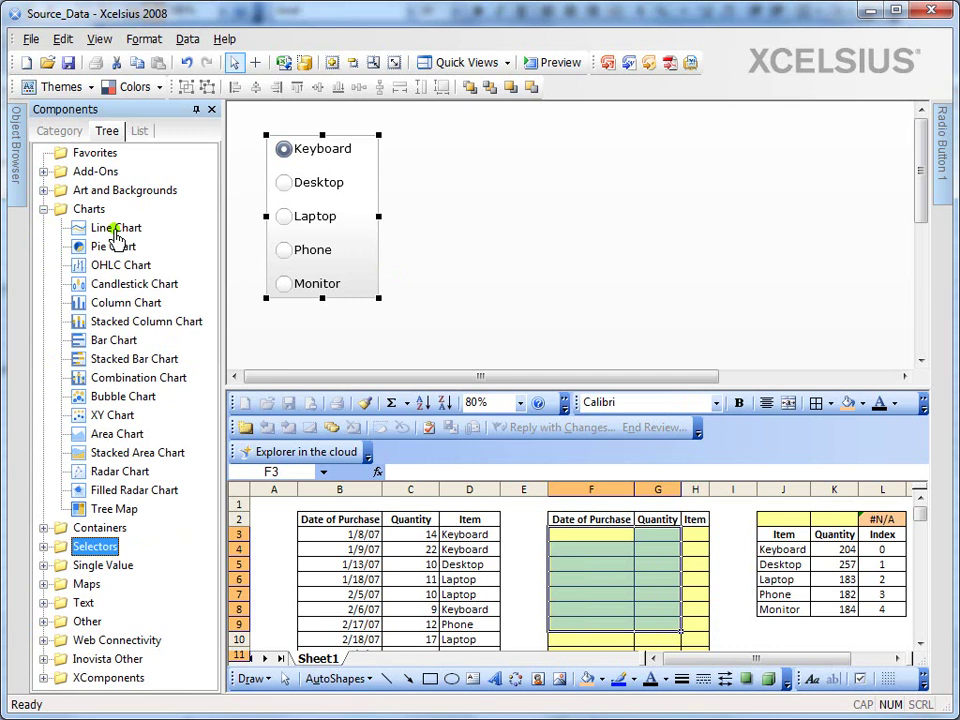
Place a line chart beside the radio buttons and link its title to cell F2.
{"action": "left_click_drag", "start_coordinate": [117, 236], "coordinate": [388, 134]}
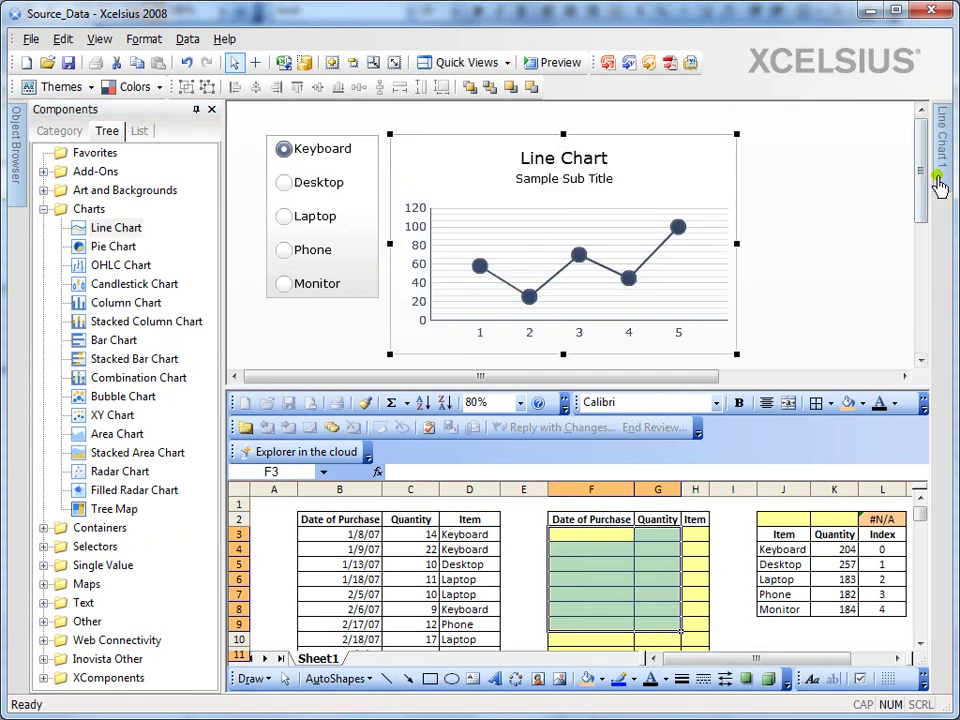
{"action": "mouse_move", "coordinate": [940, 187]}
{"action": "left_click", "coordinate": [894, 256]}
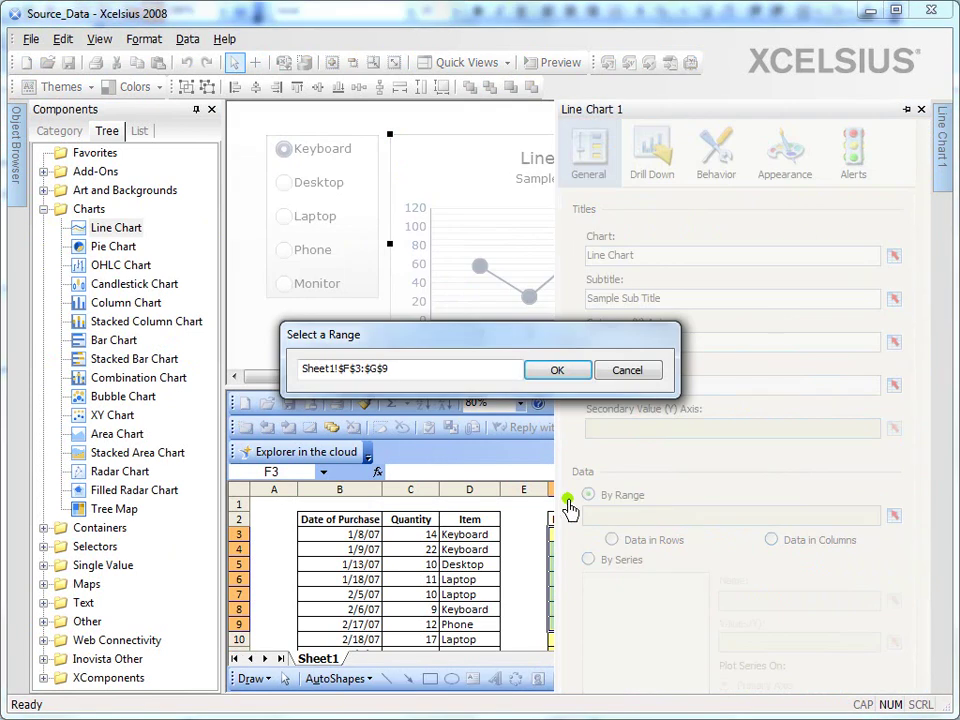
{"action": "left_click", "coordinate": [572, 520]}
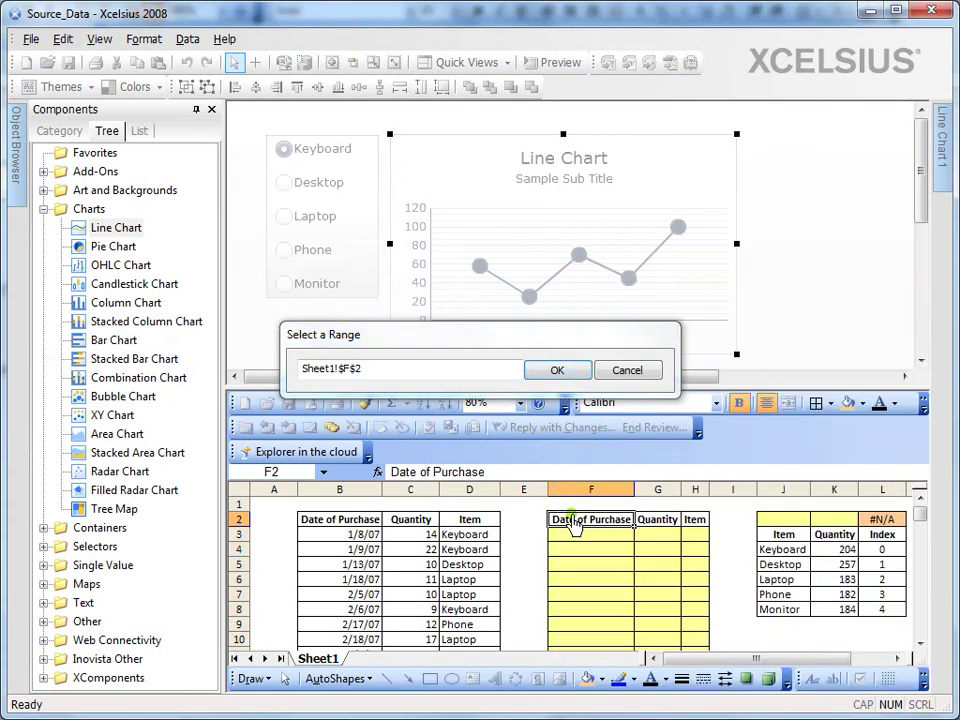
{"action": "left_click", "coordinate": [556, 370]}
Link the line chart's subtitle to cell H3.
{"action": "mouse_move", "coordinate": [942, 150]}
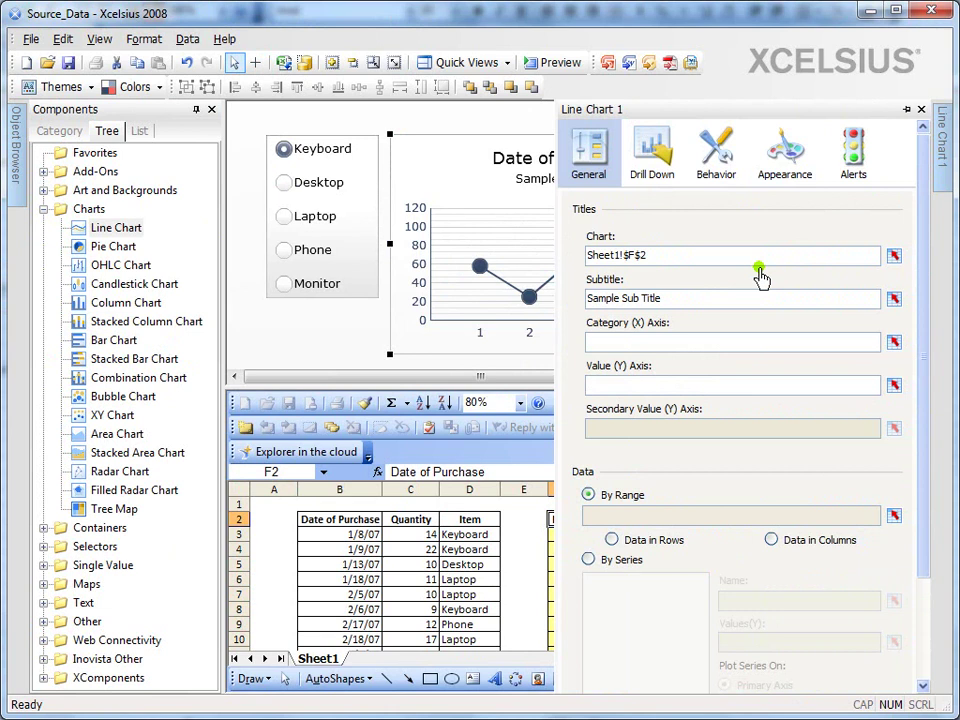
{"action": "left_click", "coordinate": [895, 298]}
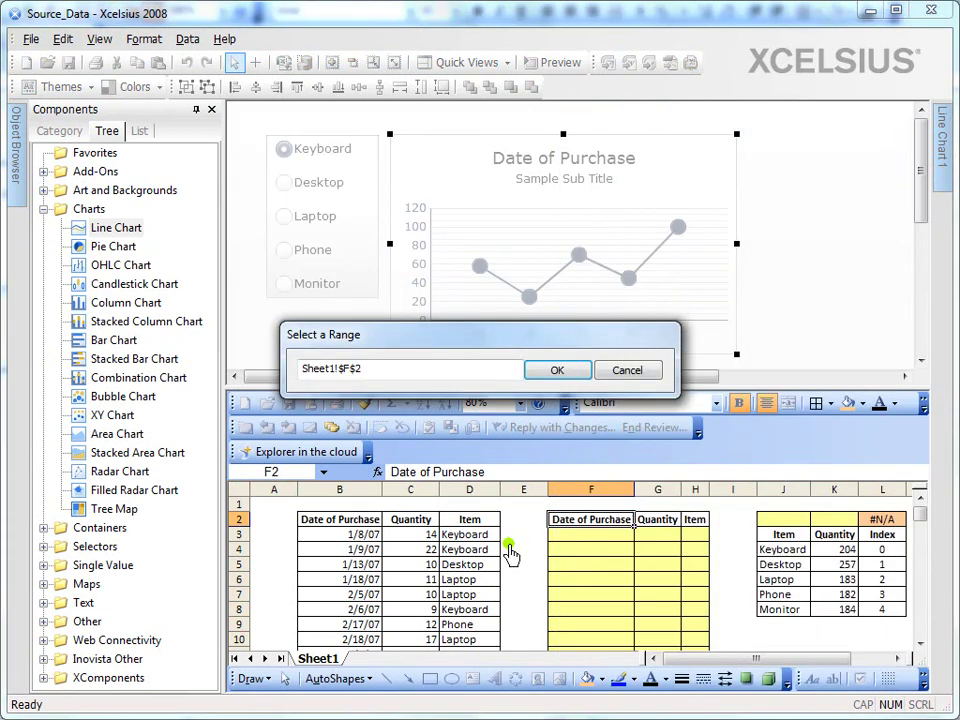
{"action": "left_click", "coordinate": [695, 536]}
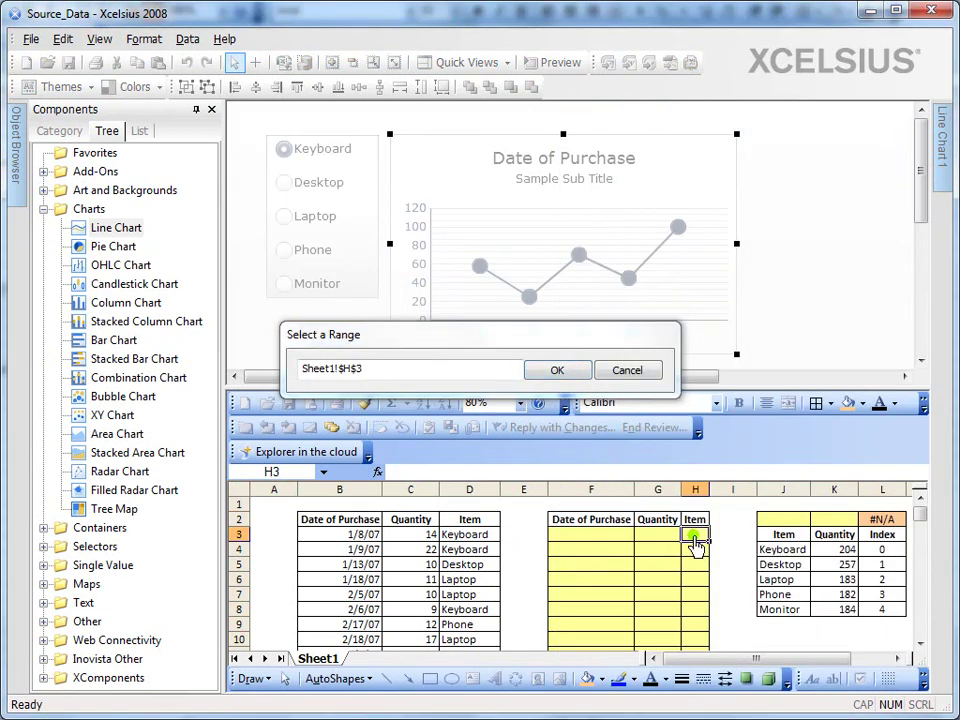
{"action": "left_click", "coordinate": [557, 371]}
Switch the chart data to By Series and add a series named from H3.
{"action": "mouse_move", "coordinate": [942, 150]}
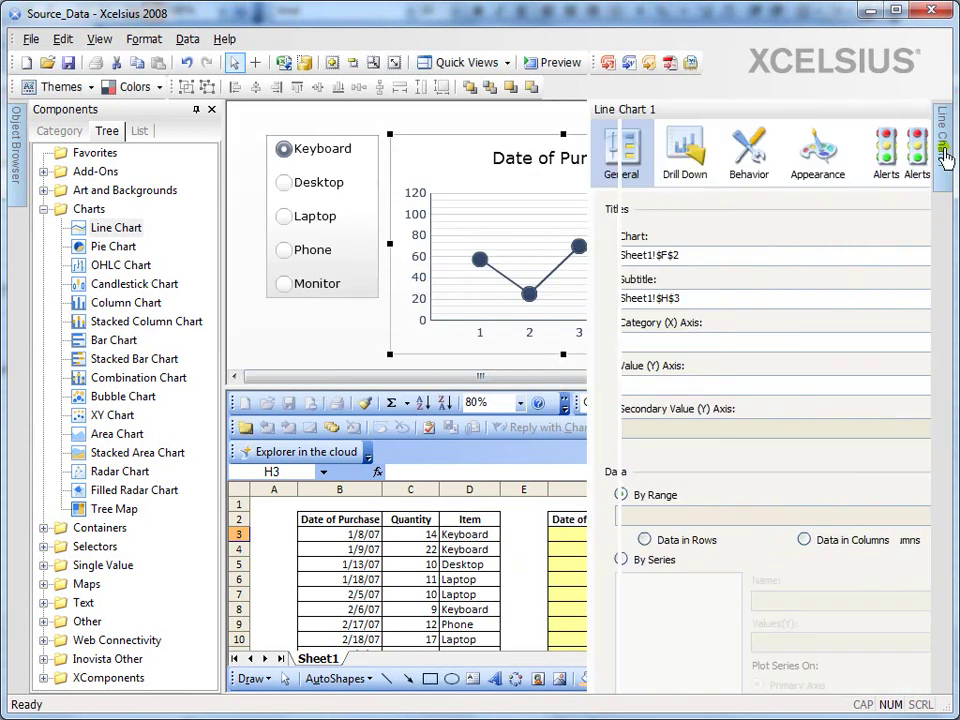
{"action": "left_click", "coordinate": [620, 560]}
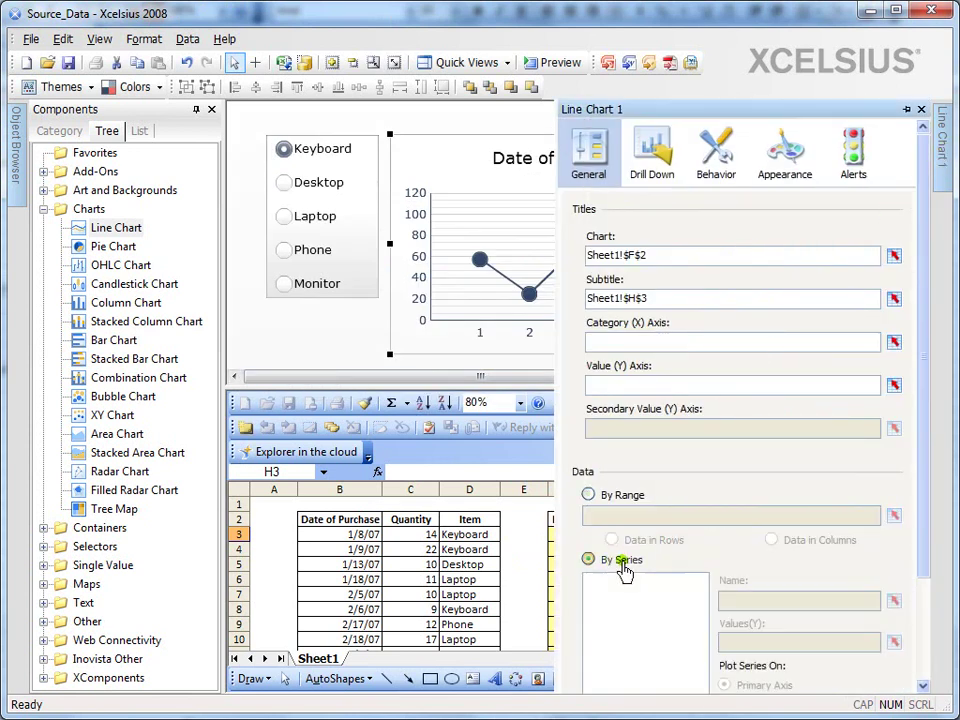
{"action": "left_click_drag", "start_coordinate": [922, 540], "coordinate": [866, 668]}
{"action": "left_click", "coordinate": [591, 606]}
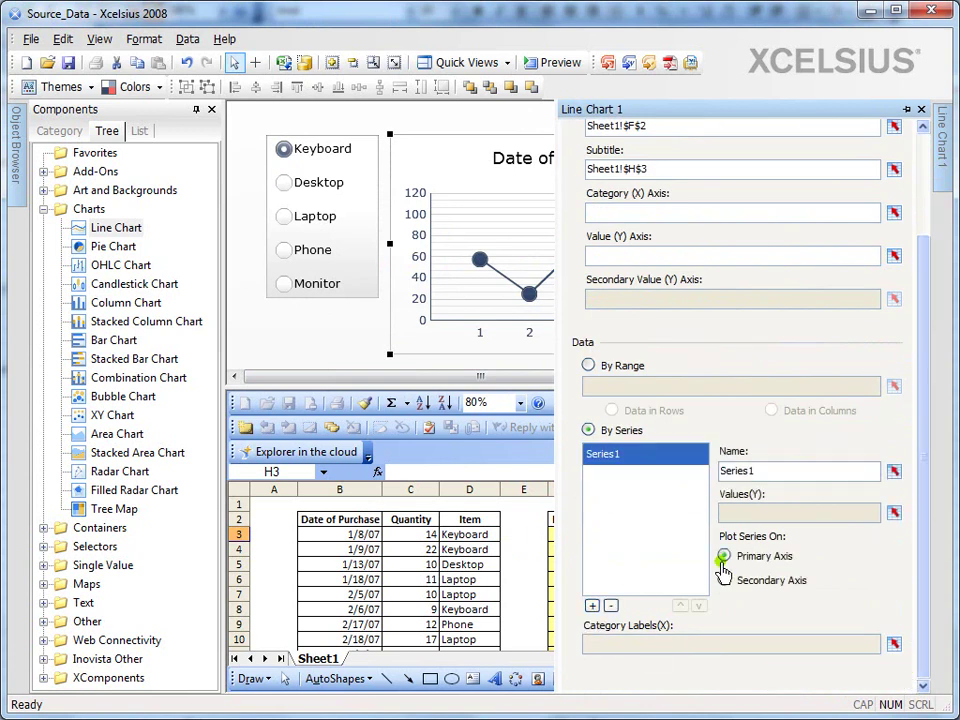
{"action": "left_click", "coordinate": [898, 474]}
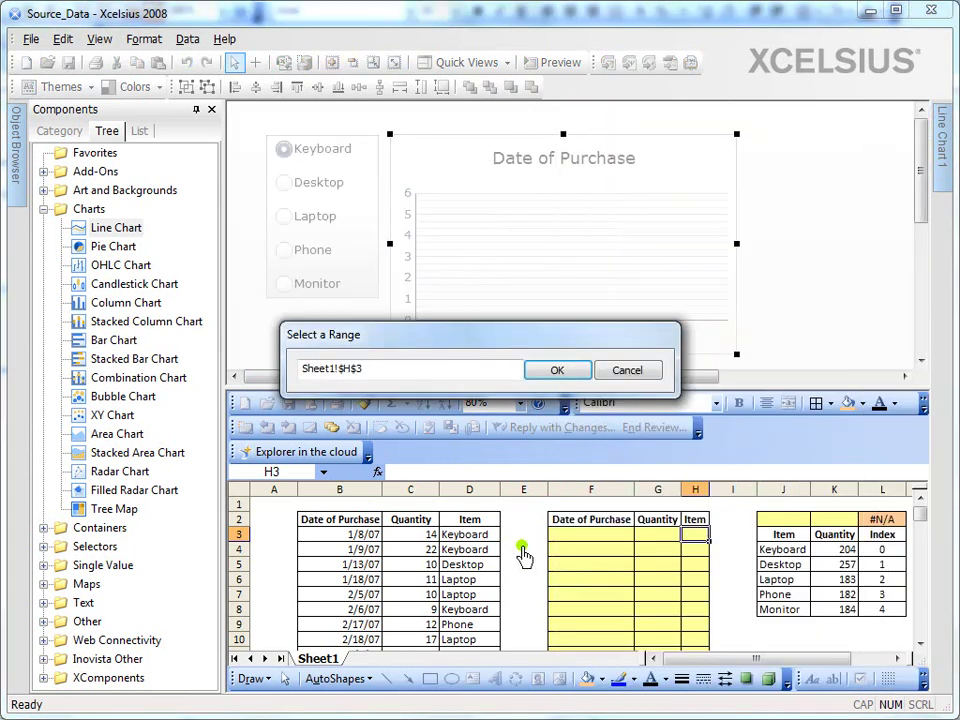
{"action": "left_click", "coordinate": [545, 369]}
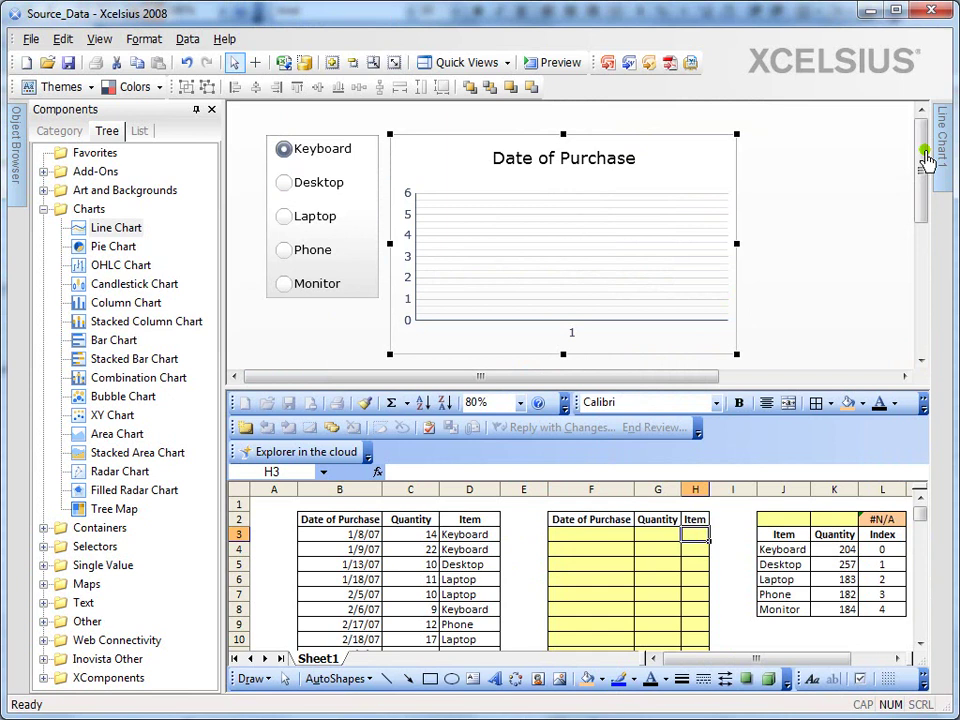
Set the series Values (Y) to G3:G25.
{"action": "mouse_move", "coordinate": [944, 157]}
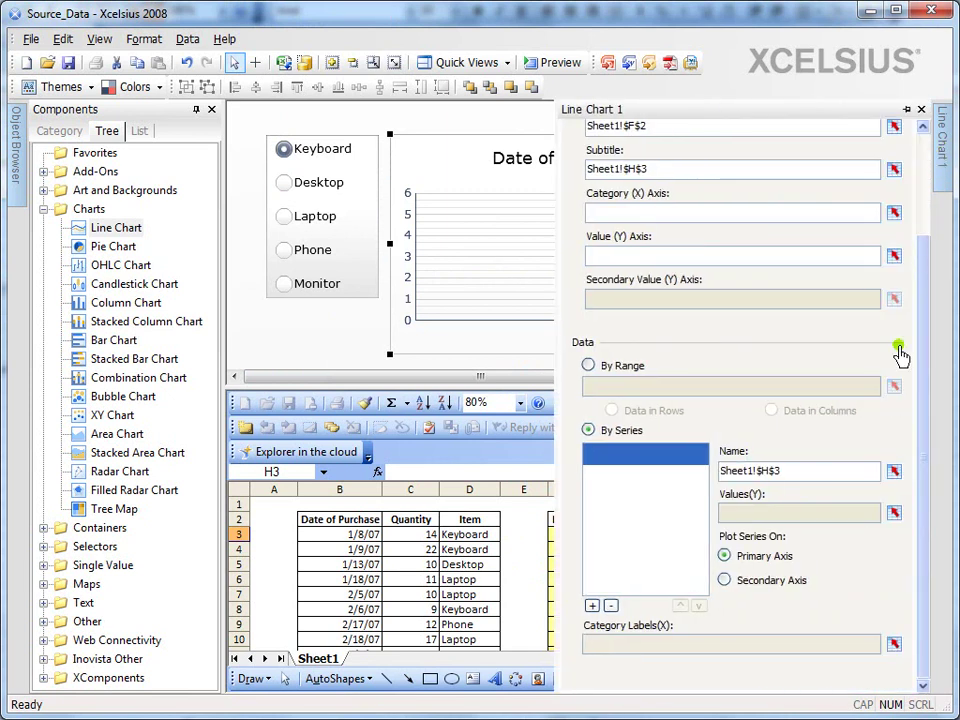
{"action": "left_click", "coordinate": [894, 512]}
{"action": "left_click", "coordinate": [522, 546]}
{"action": "left_click_drag", "start_coordinate": [645, 542], "coordinate": [651, 572]}
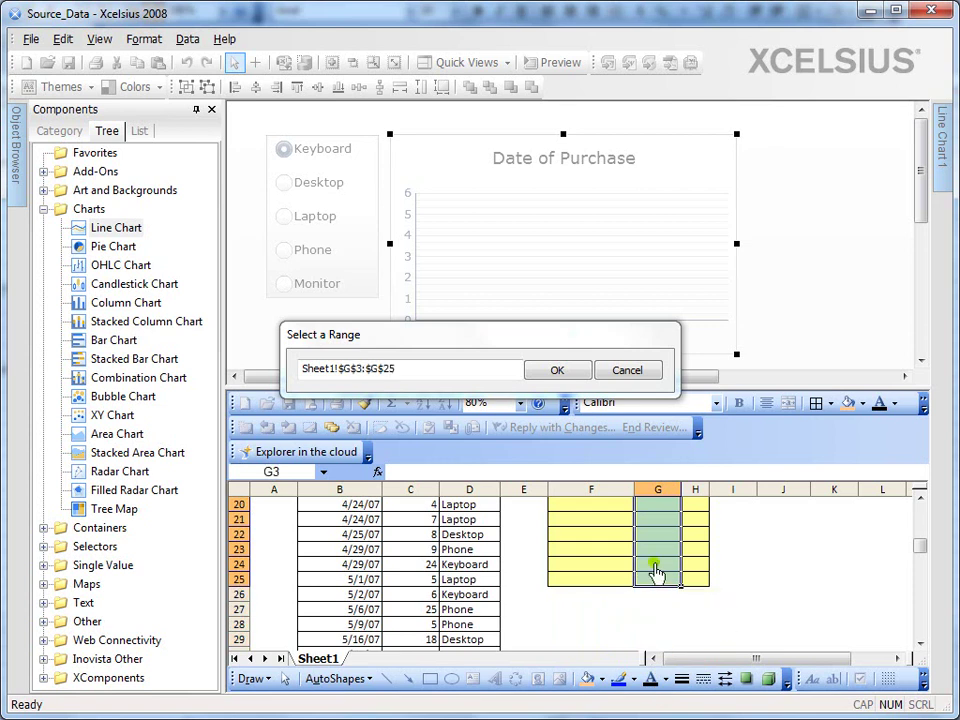
{"action": "left_click", "coordinate": [560, 370]}
Set the category labels to F3:F25 and widen the chart to the right.
{"action": "mouse_move", "coordinate": [947, 165]}
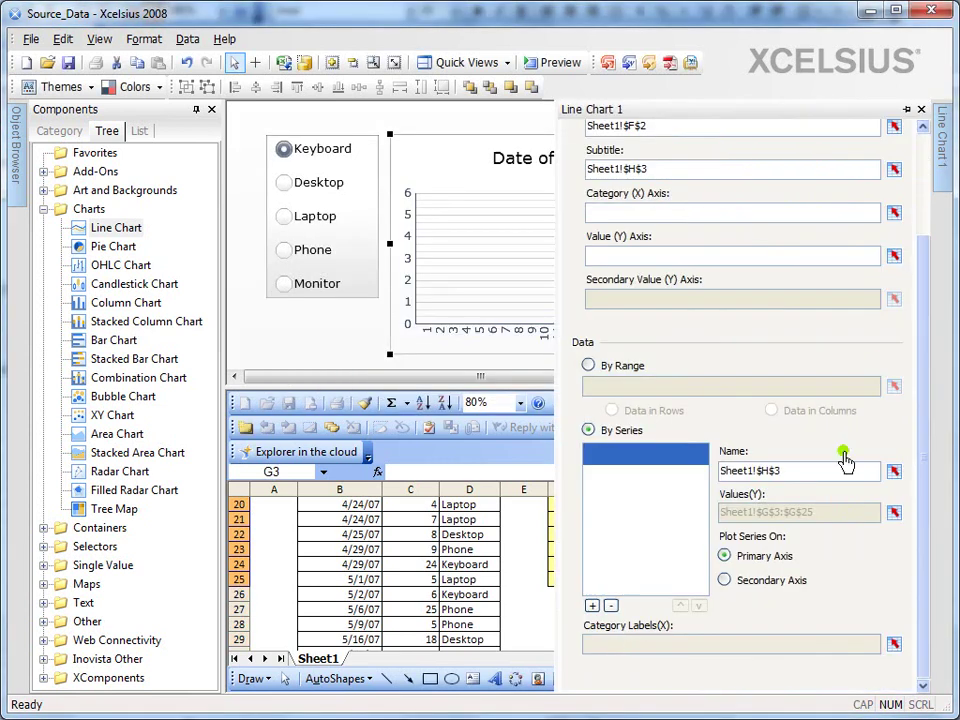
{"action": "left_click", "coordinate": [894, 645]}
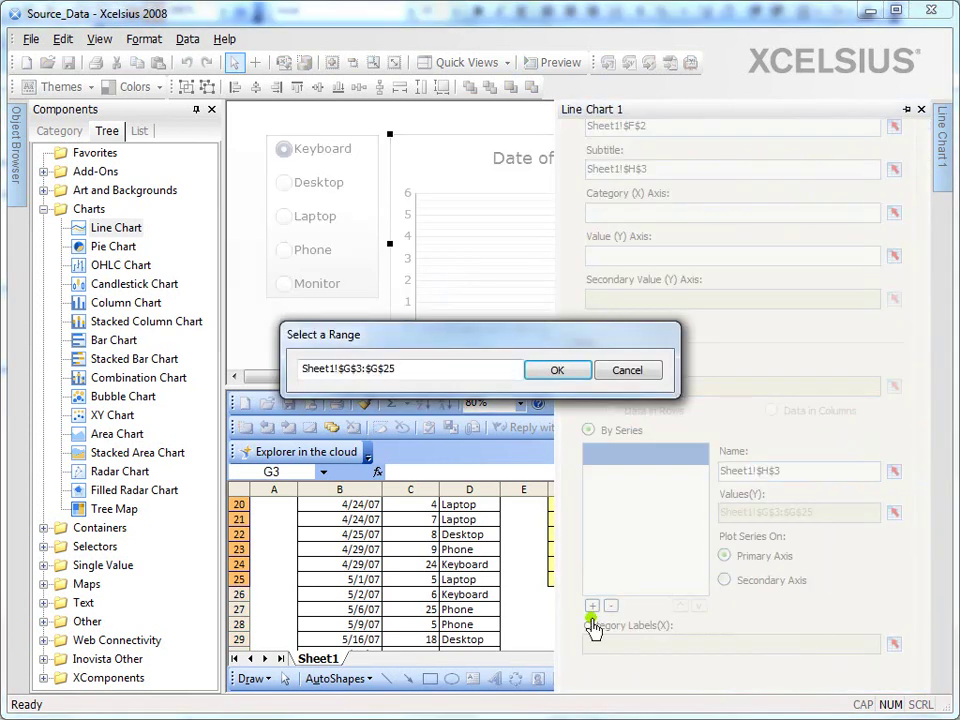
{"action": "left_click_drag", "start_coordinate": [540, 578], "coordinate": [583, 515]}
{"action": "left_click", "coordinate": [557, 370]}
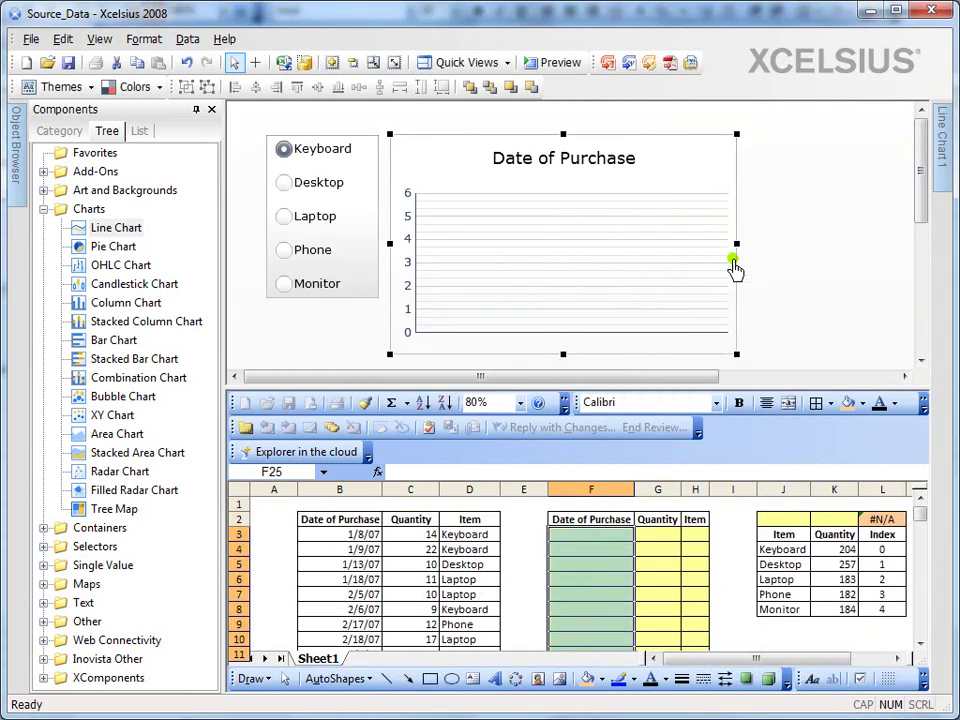
{"action": "left_click_drag", "start_coordinate": [737, 243], "coordinate": [853, 243]}
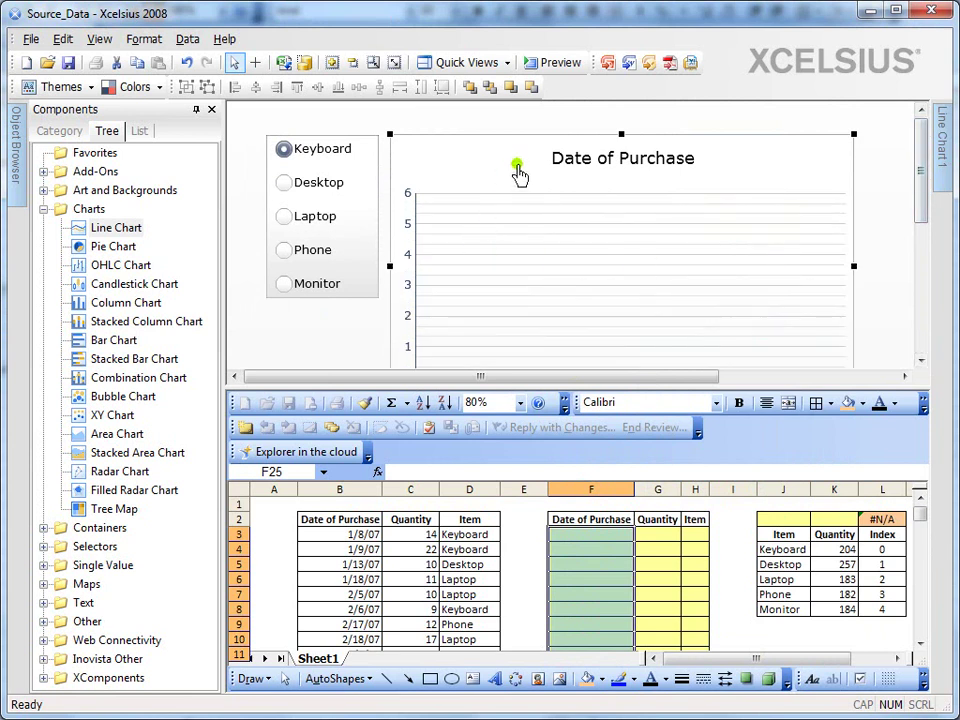
{"action": "left_click", "coordinate": [558, 65]}
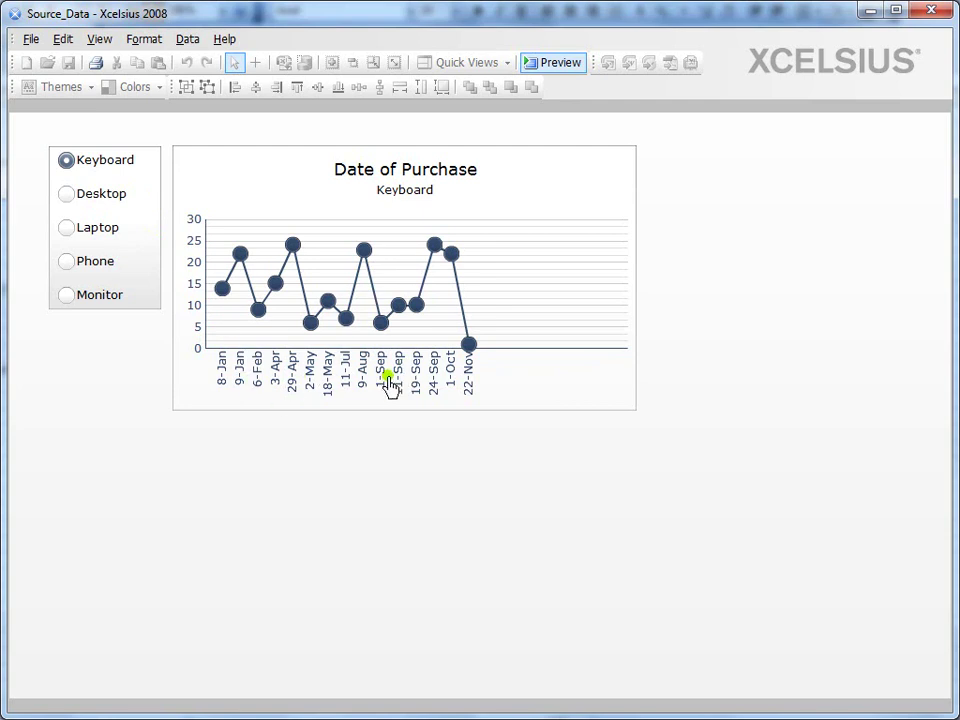
{"action": "left_click", "coordinate": [107, 208]}
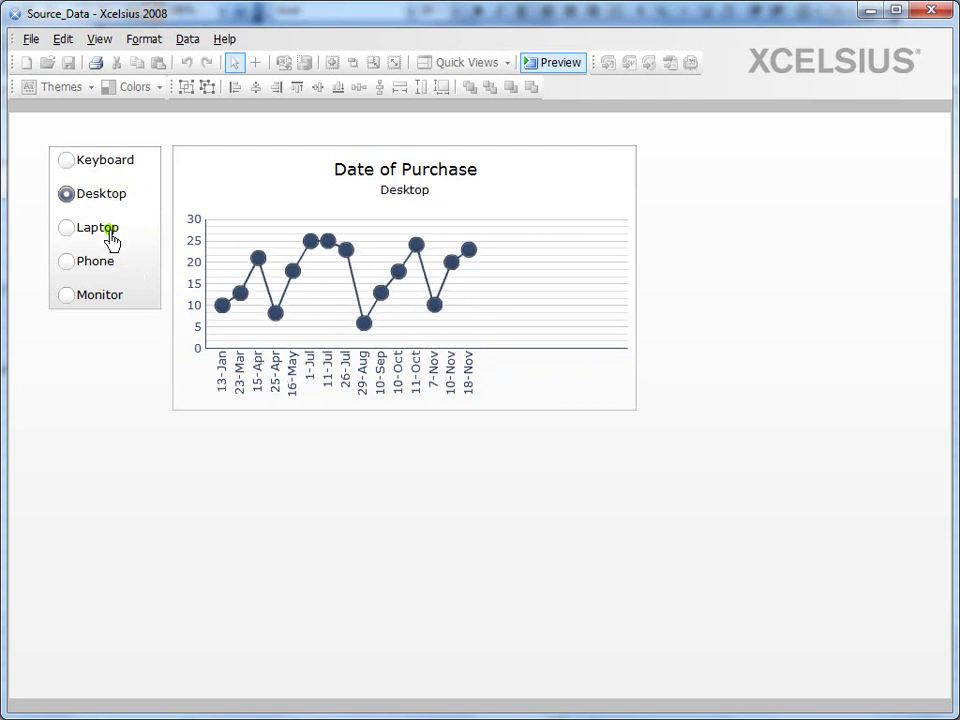
{"action": "left_click", "coordinate": [108, 227]}
{"action": "left_click", "coordinate": [105, 268]}
{"action": "left_click", "coordinate": [107, 296]}
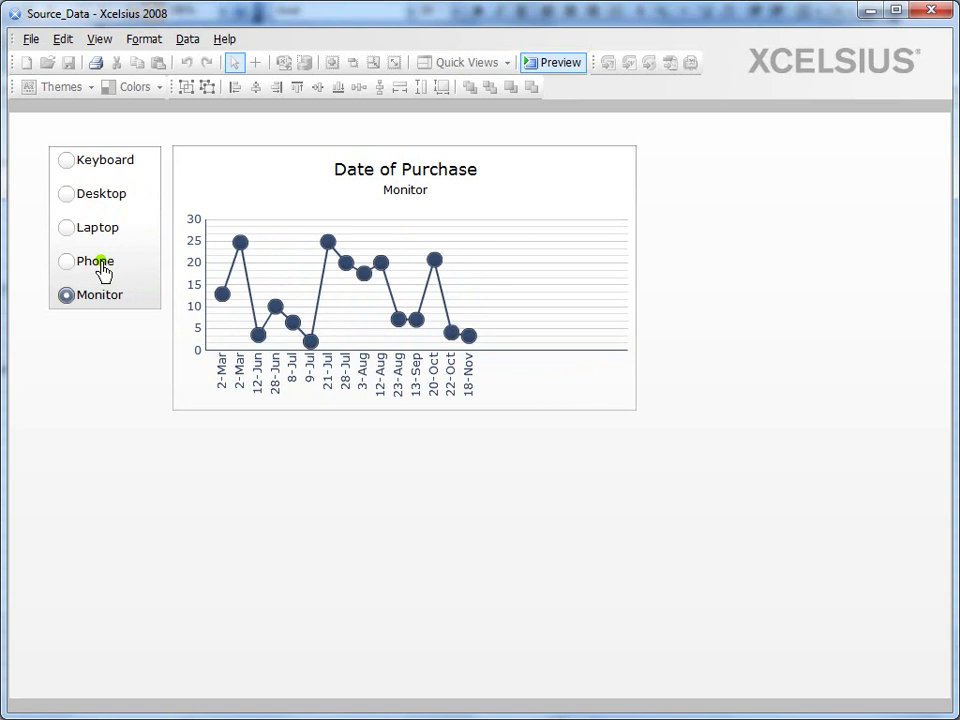
{"action": "left_click", "coordinate": [104, 266]}
{"action": "left_click", "coordinate": [108, 232]}
{"action": "left_click", "coordinate": [116, 193]}
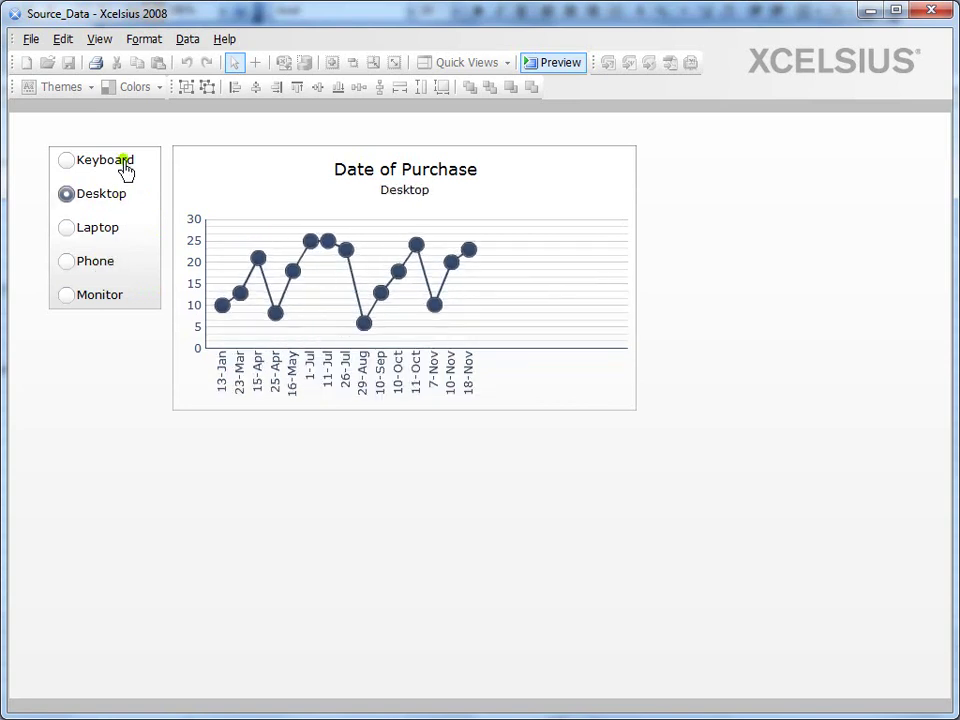
{"action": "left_click", "coordinate": [124, 162]}
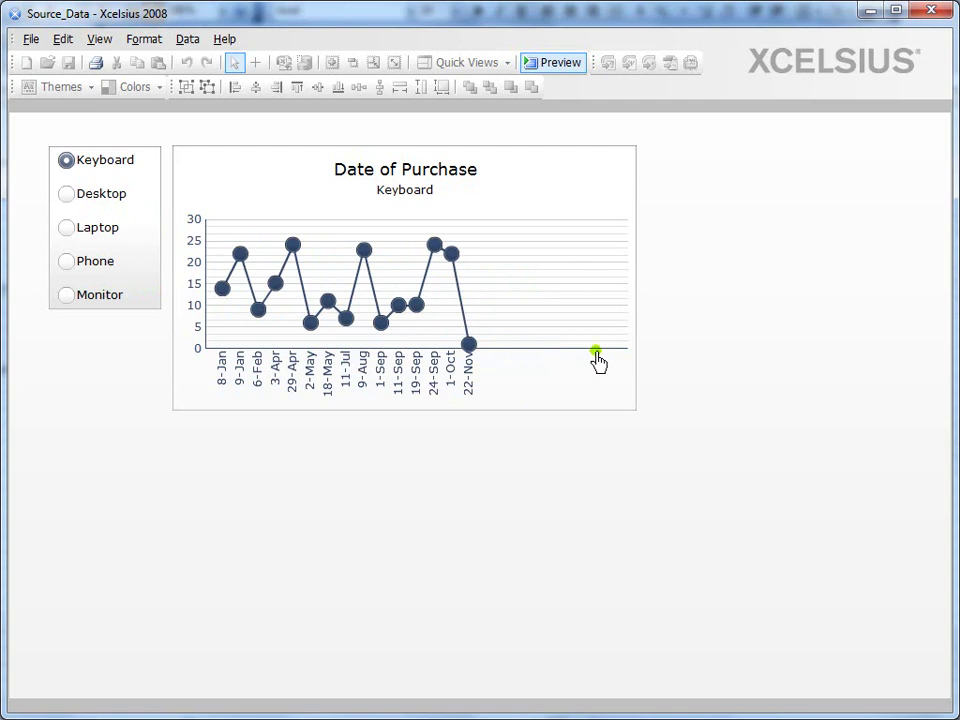
Tick Ignore Blank Cells in Series and in Values for Line Chart 1, then preview again.
{"action": "left_click", "coordinate": [564, 65]}
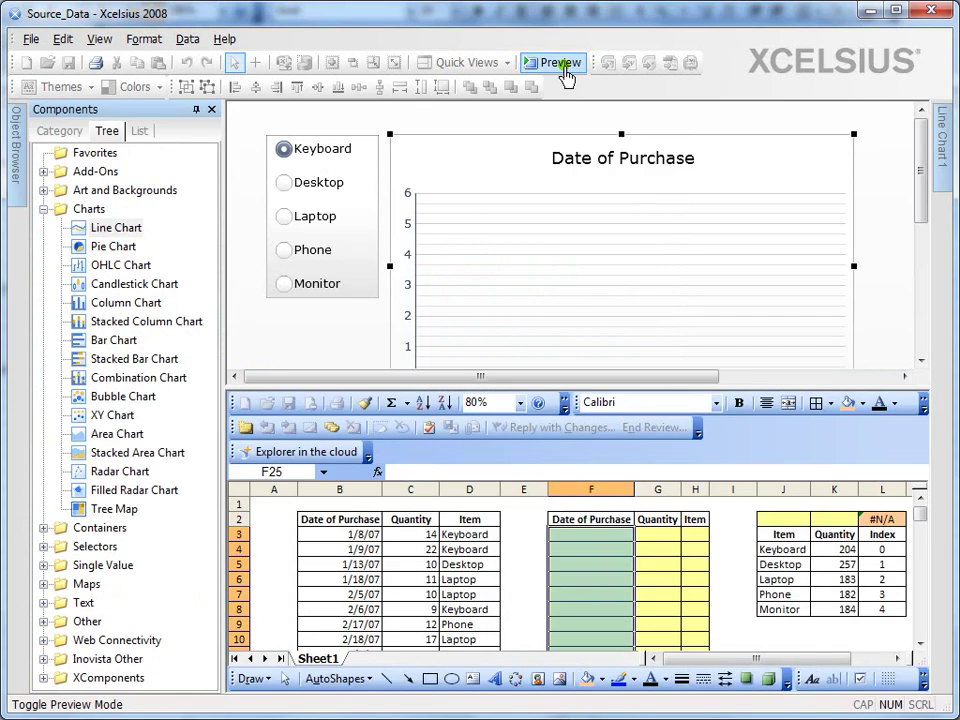
{"action": "left_click", "coordinate": [561, 66]}
{"action": "mouse_move", "coordinate": [942, 148]}
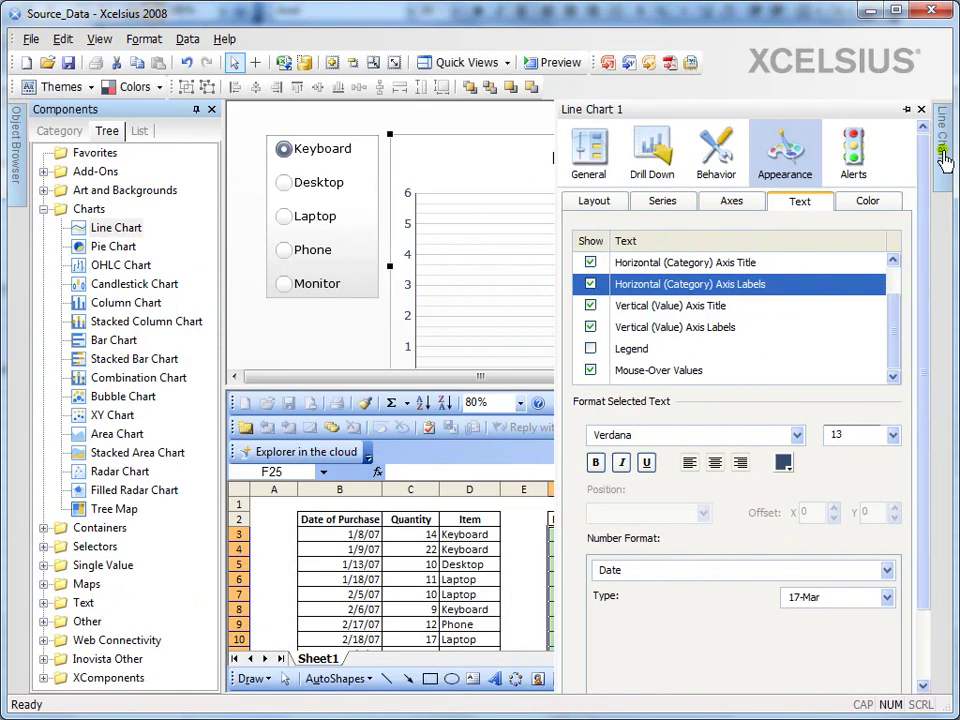
{"action": "left_click", "coordinate": [714, 172]}
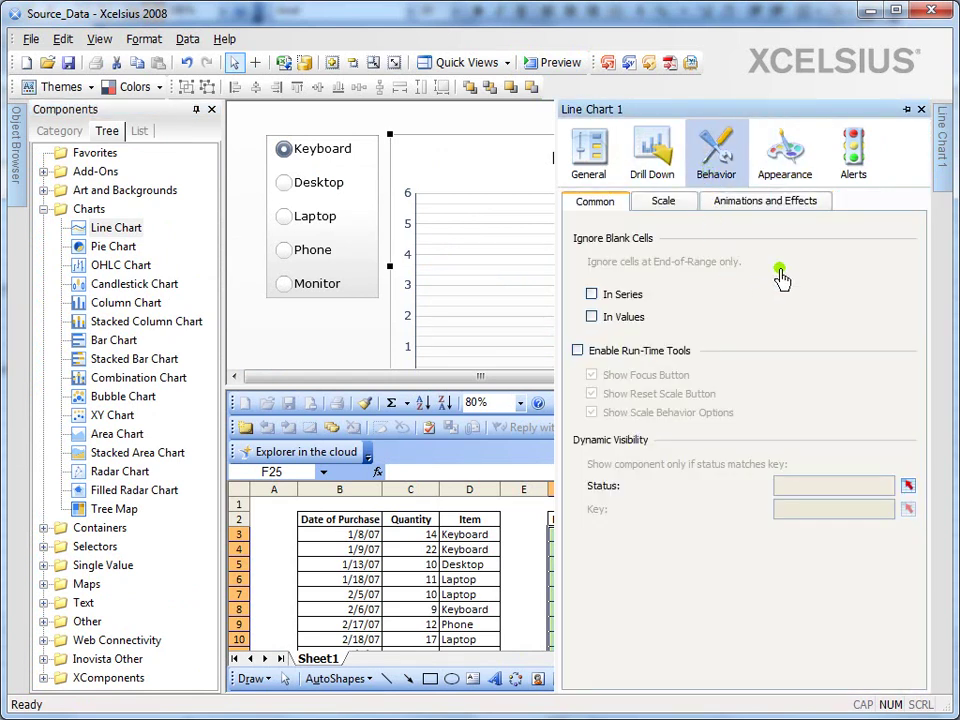
{"action": "left_click", "coordinate": [632, 302]}
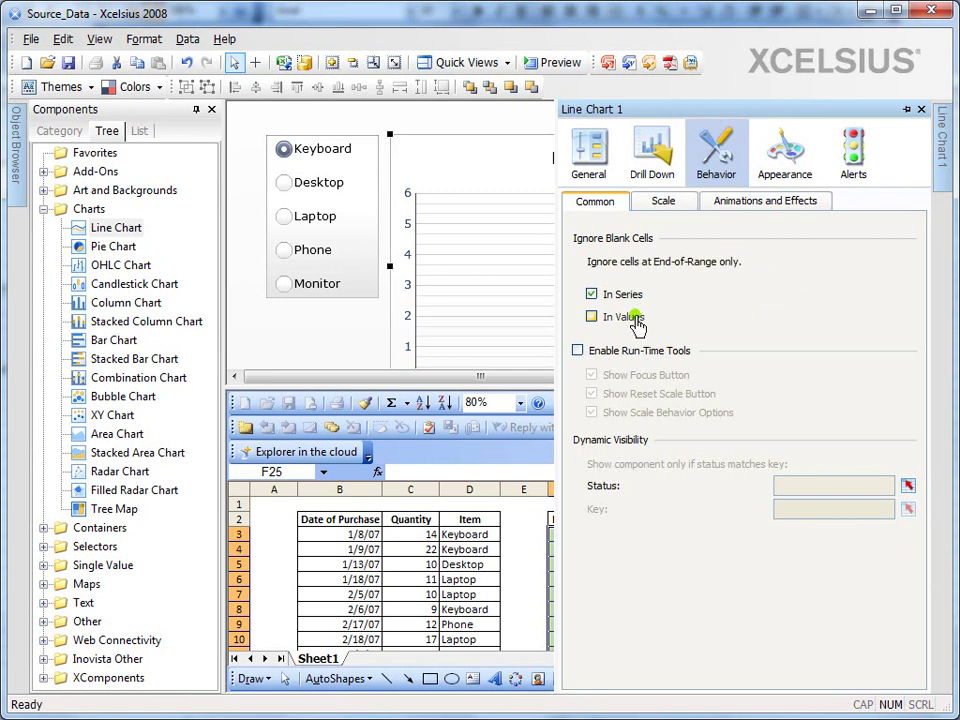
{"action": "left_click", "coordinate": [553, 68]}
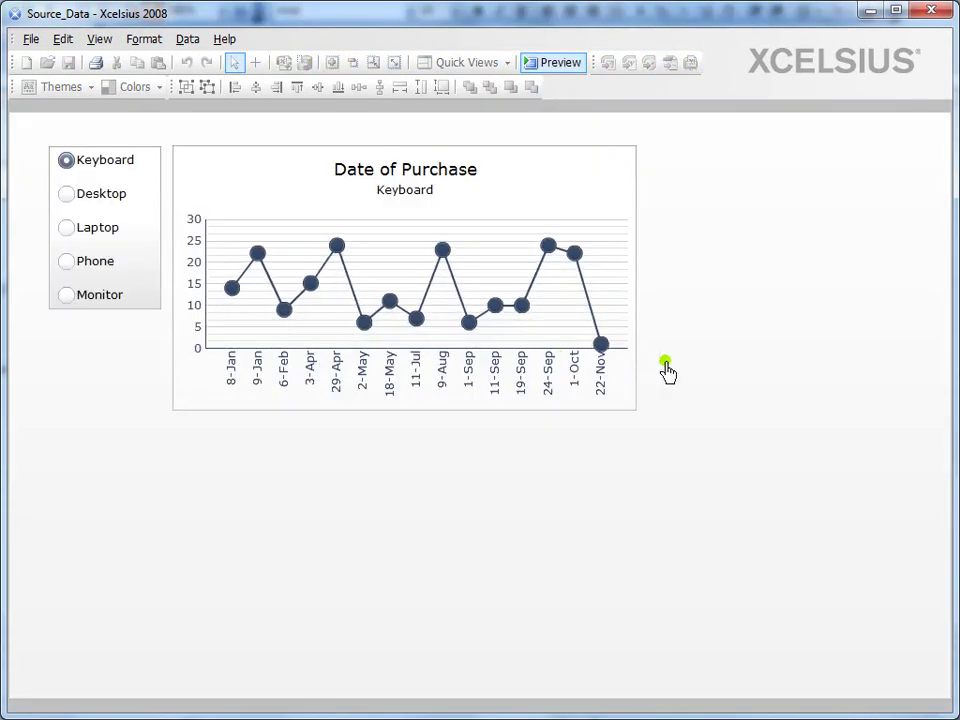
{"action": "left_click", "coordinate": [112, 194]}
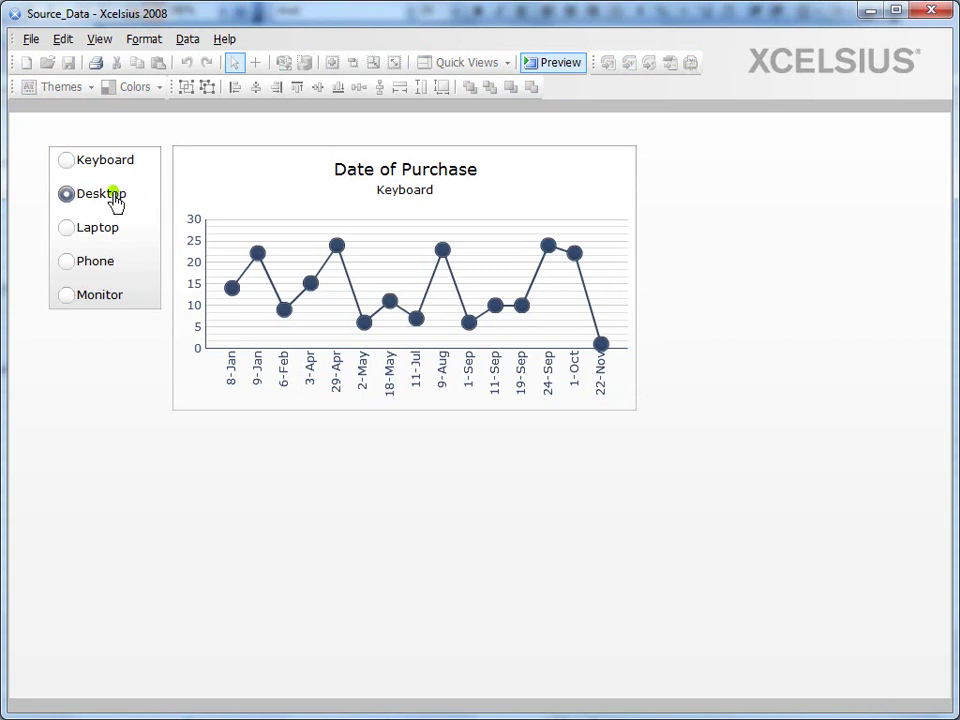
{"action": "left_click", "coordinate": [104, 230]}
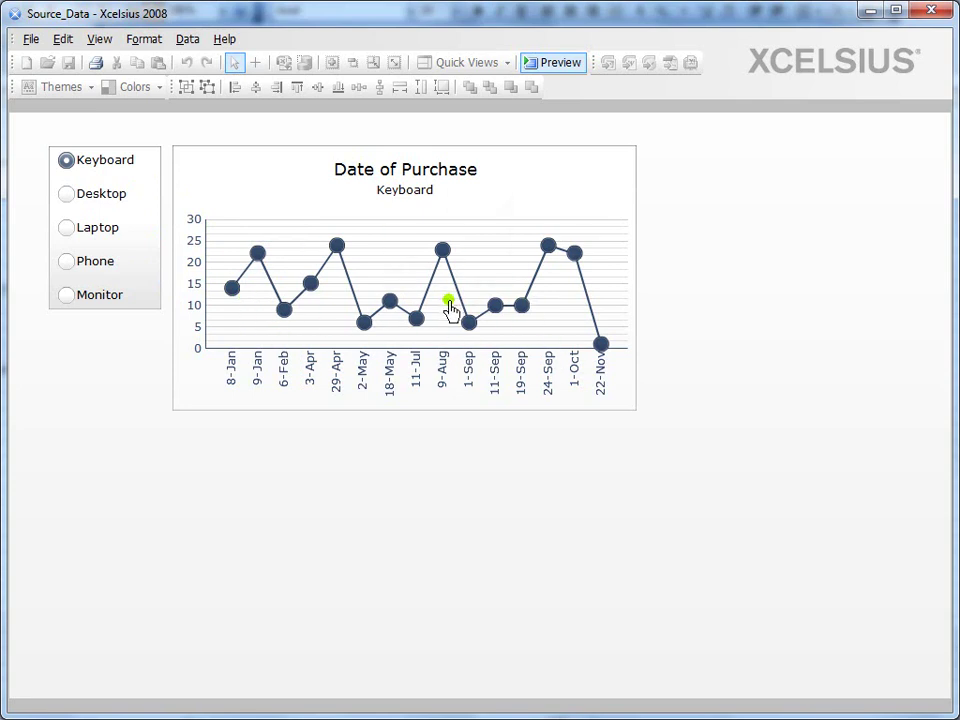
{"action": "left_click", "coordinate": [567, 74]}
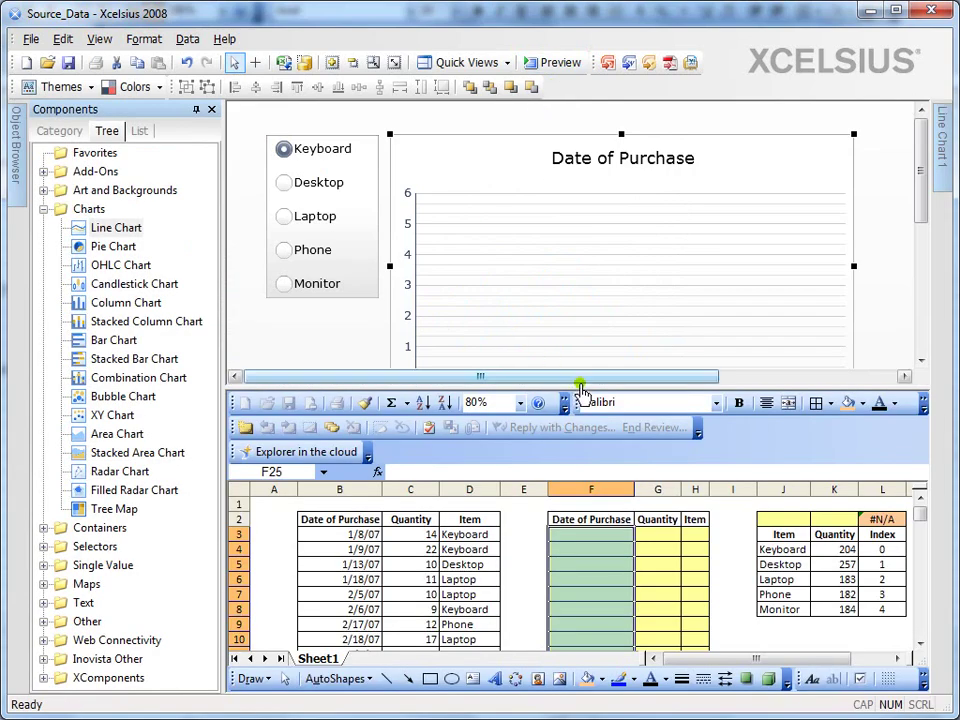
Make the line chart taller and drop a Source Data component below the radio buttons.
{"action": "left_click_drag", "start_coordinate": [581, 392], "coordinate": [580, 467]}
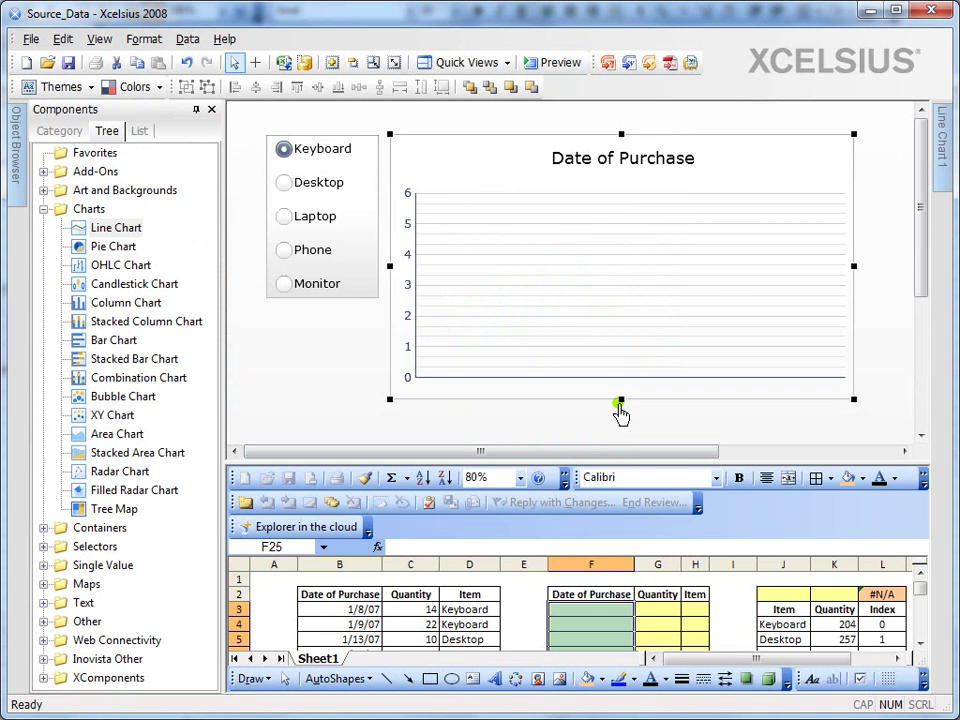
{"action": "left_click_drag", "start_coordinate": [622, 401], "coordinate": [626, 433]}
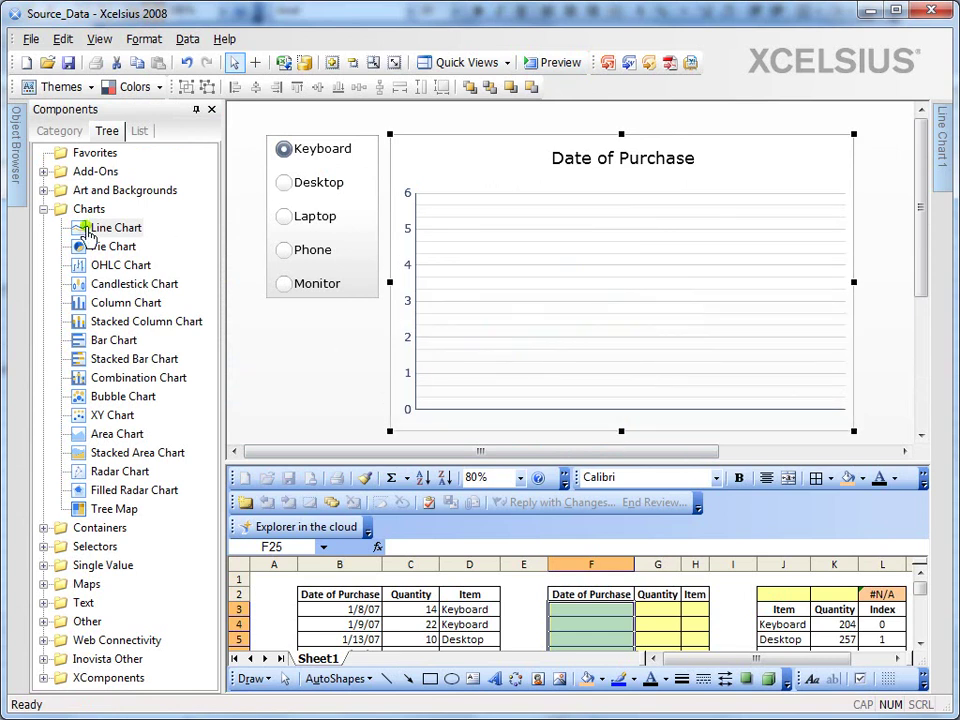
{"action": "left_click", "coordinate": [43, 209]}
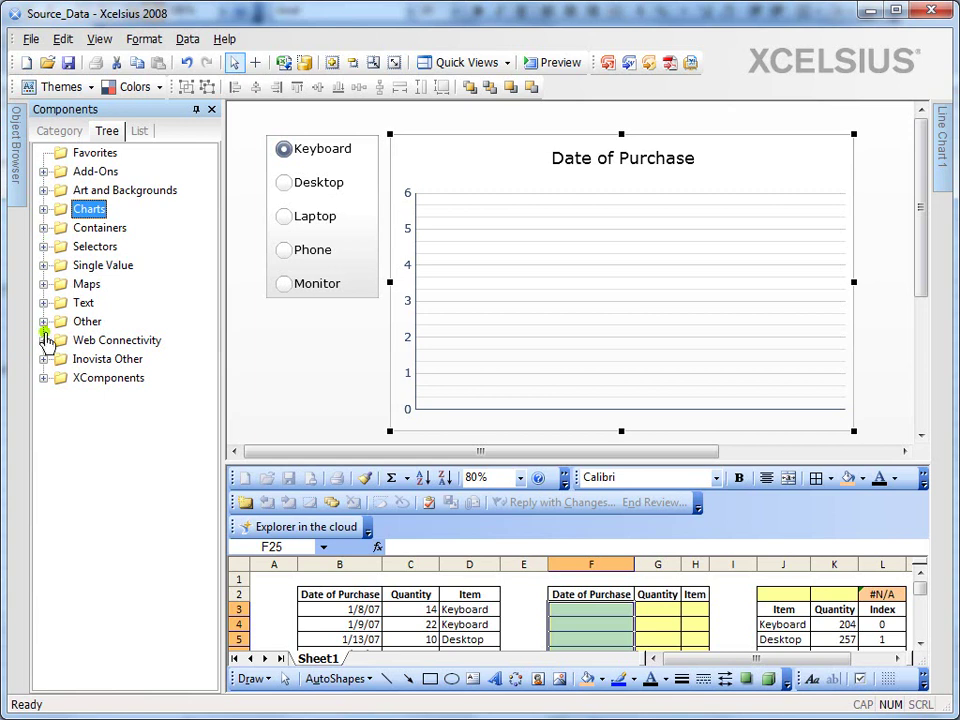
{"action": "left_click", "coordinate": [43, 321]}
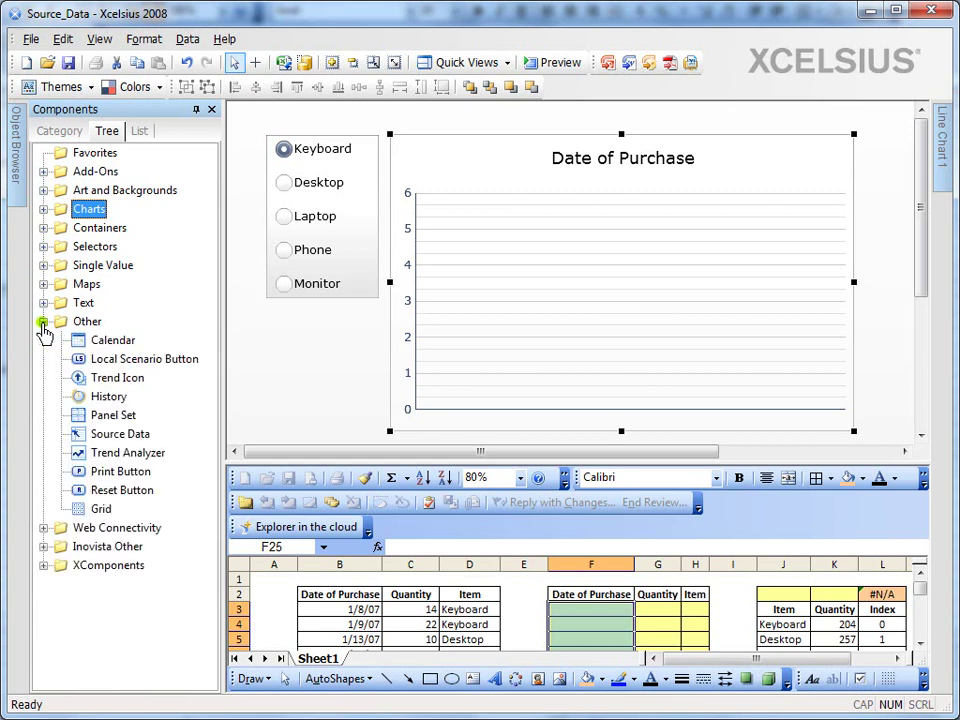
{"action": "left_click_drag", "start_coordinate": [122, 441], "coordinate": [303, 352]}
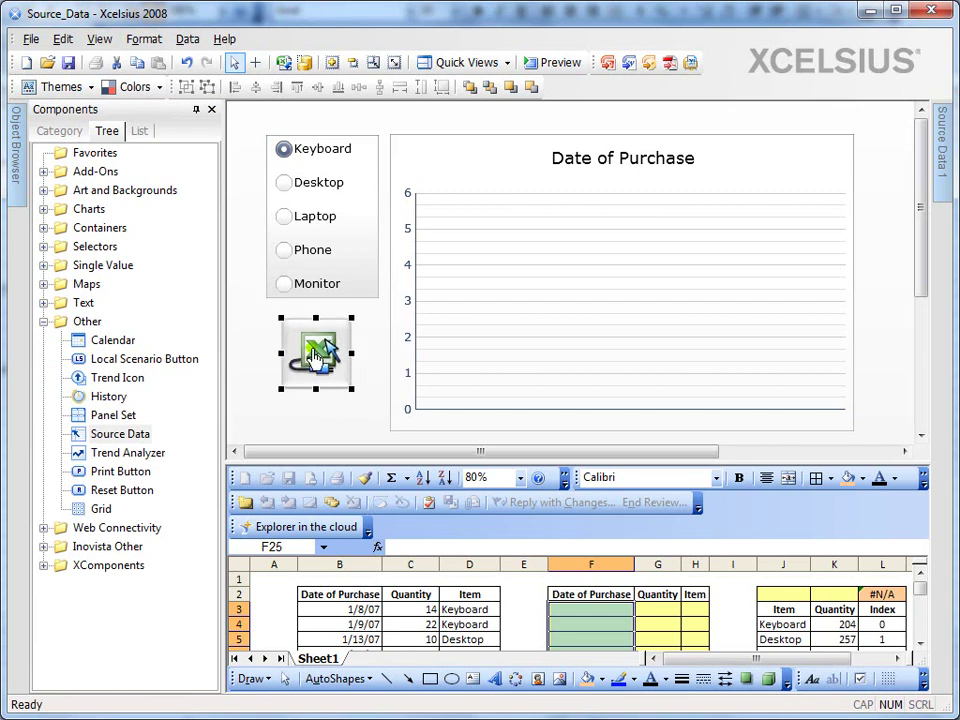
{"action": "left_click_drag", "start_coordinate": [303, 352], "coordinate": [324, 356]}
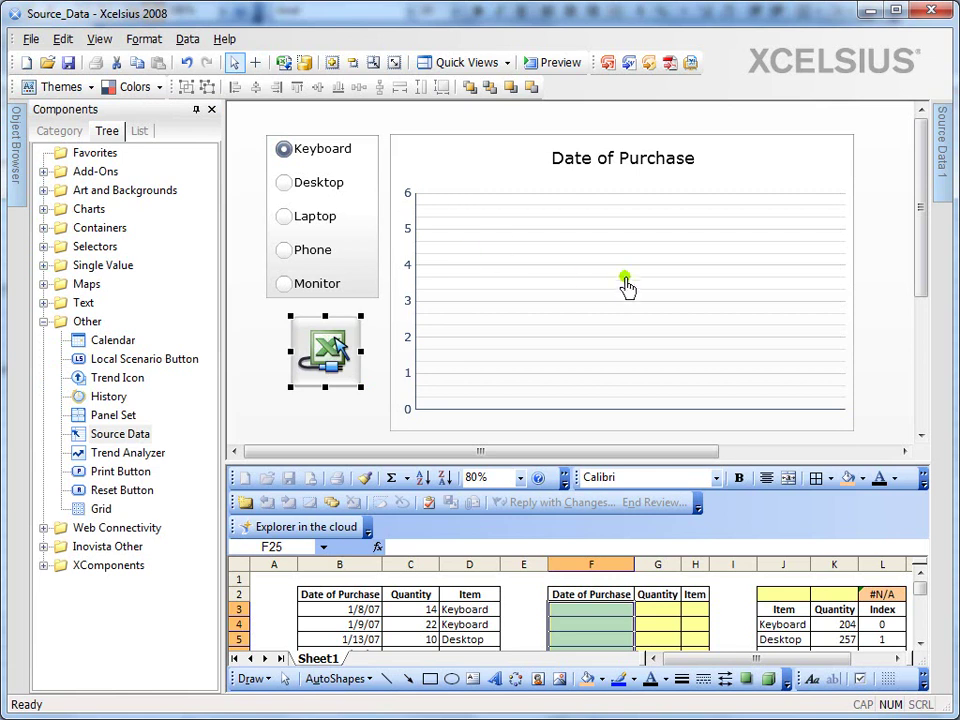
{"action": "left_click", "coordinate": [506, 62]}
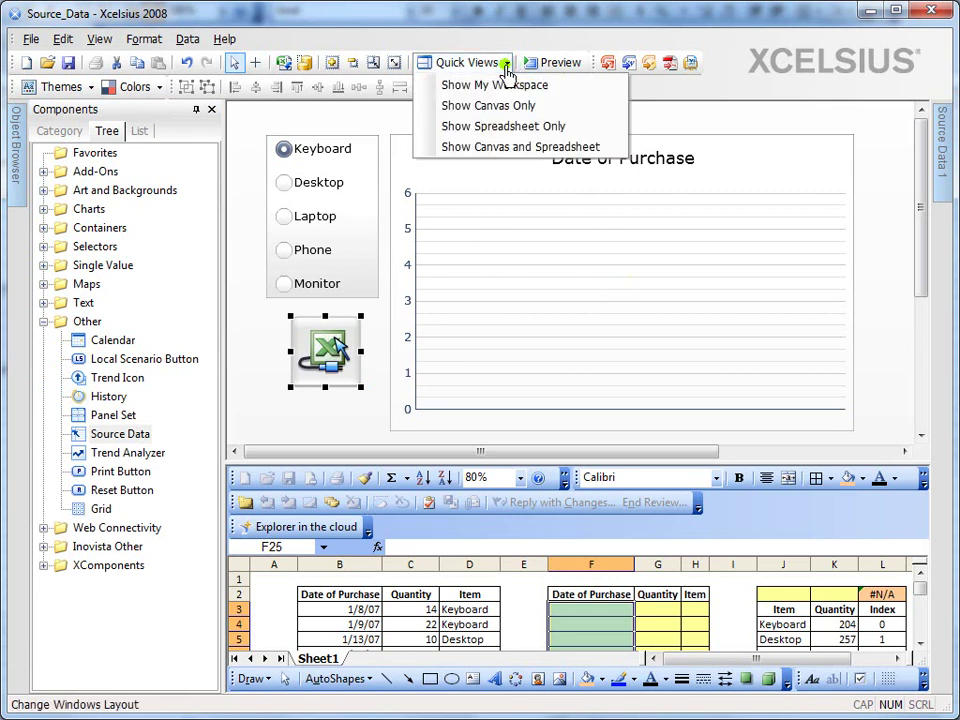
{"action": "left_click", "coordinate": [509, 126]}
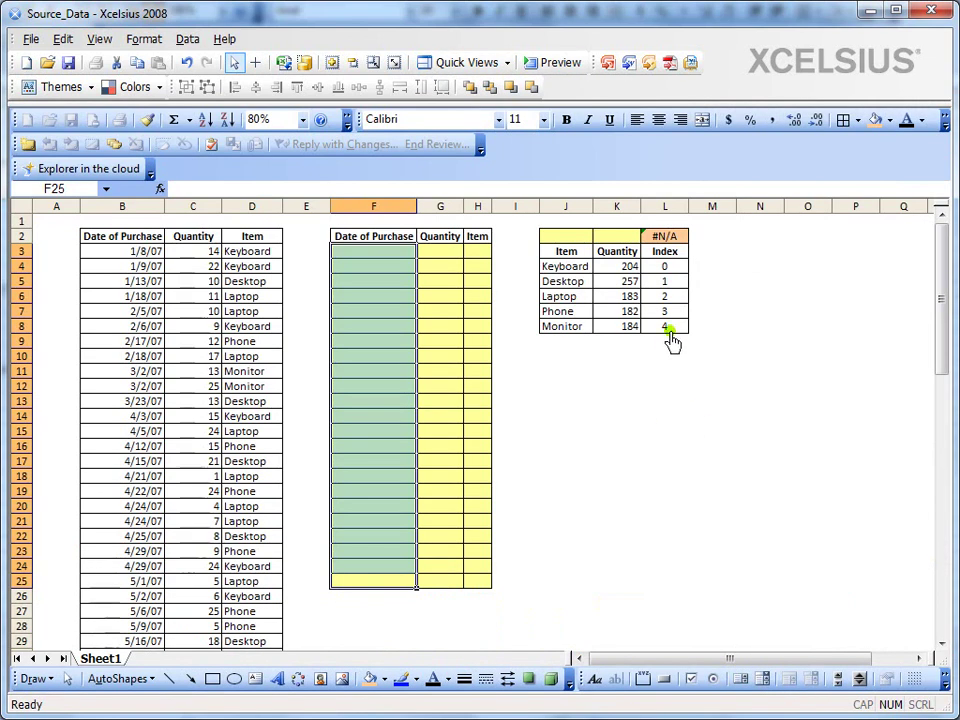
{"action": "left_click_drag", "start_coordinate": [666, 326], "coordinate": [567, 262]}
{"action": "left_click", "coordinate": [606, 268]}
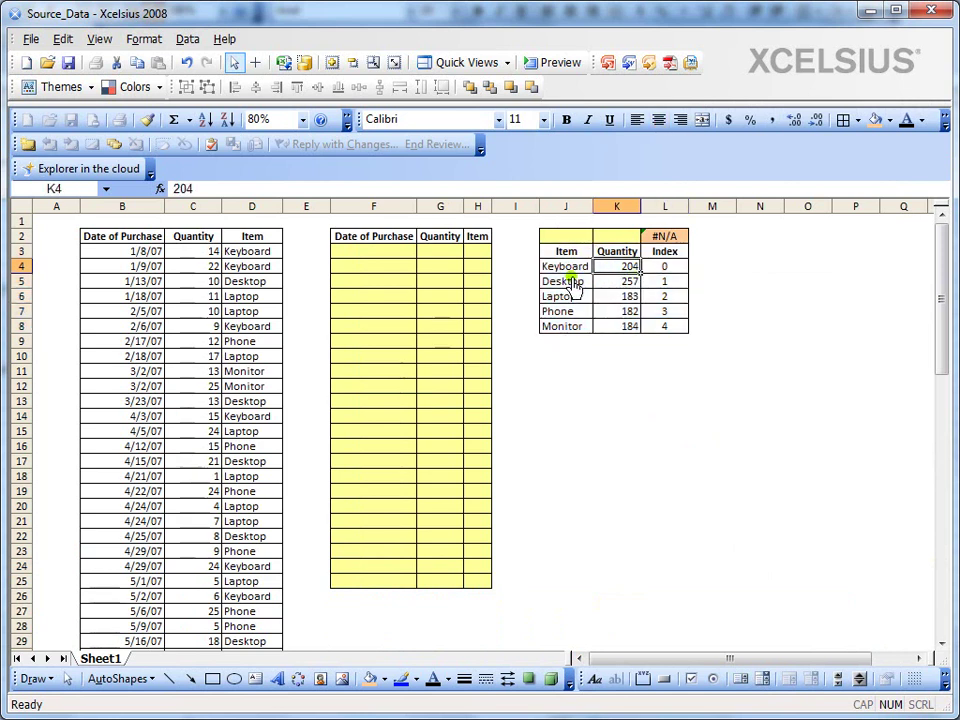
{"action": "left_click", "coordinate": [631, 298]}
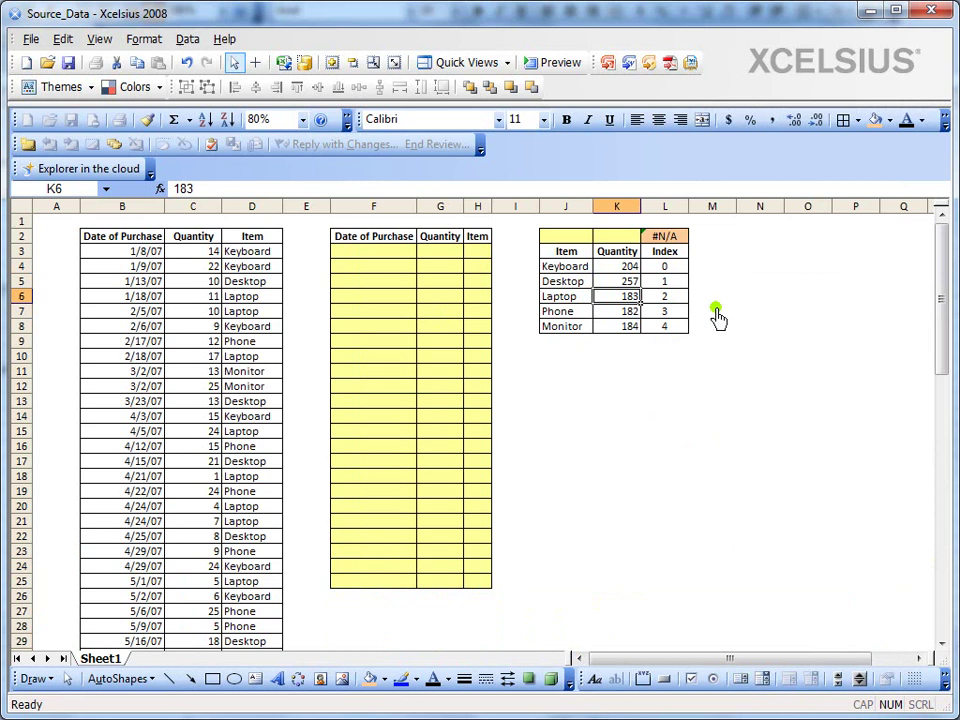
{"action": "left_click_drag", "start_coordinate": [618, 266], "coordinate": [623, 330]}
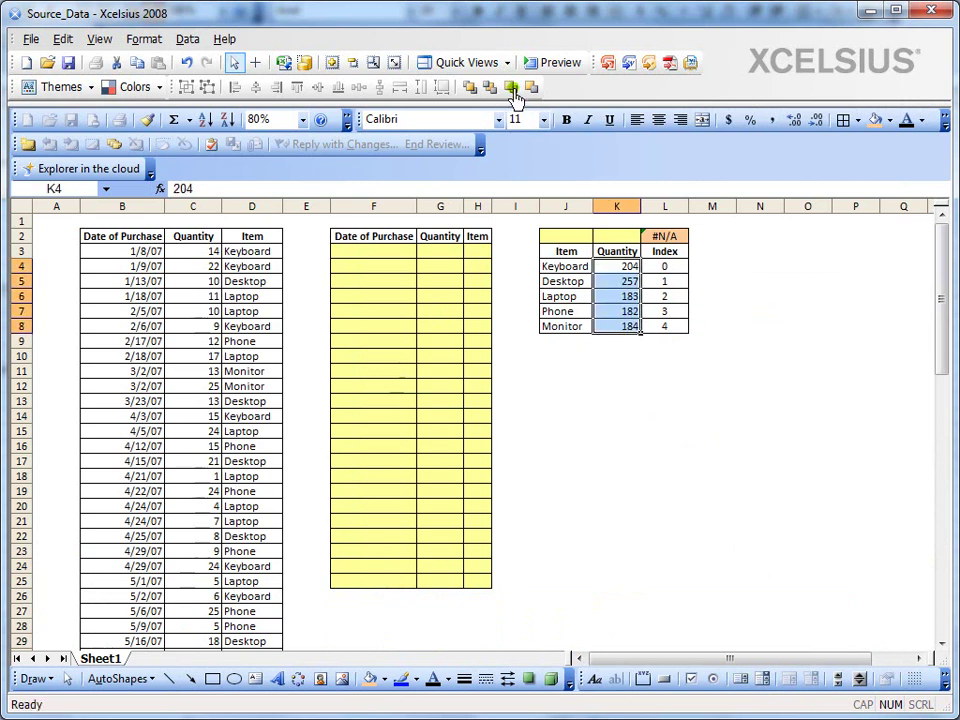
{"action": "left_click", "coordinate": [506, 62]}
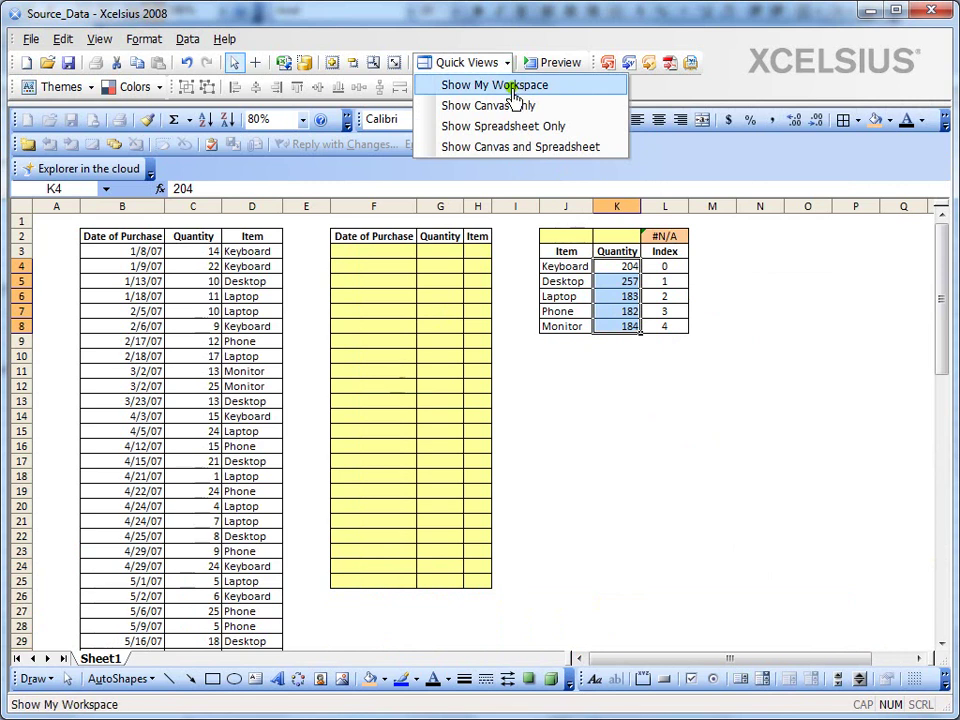
{"action": "left_click", "coordinate": [512, 88]}
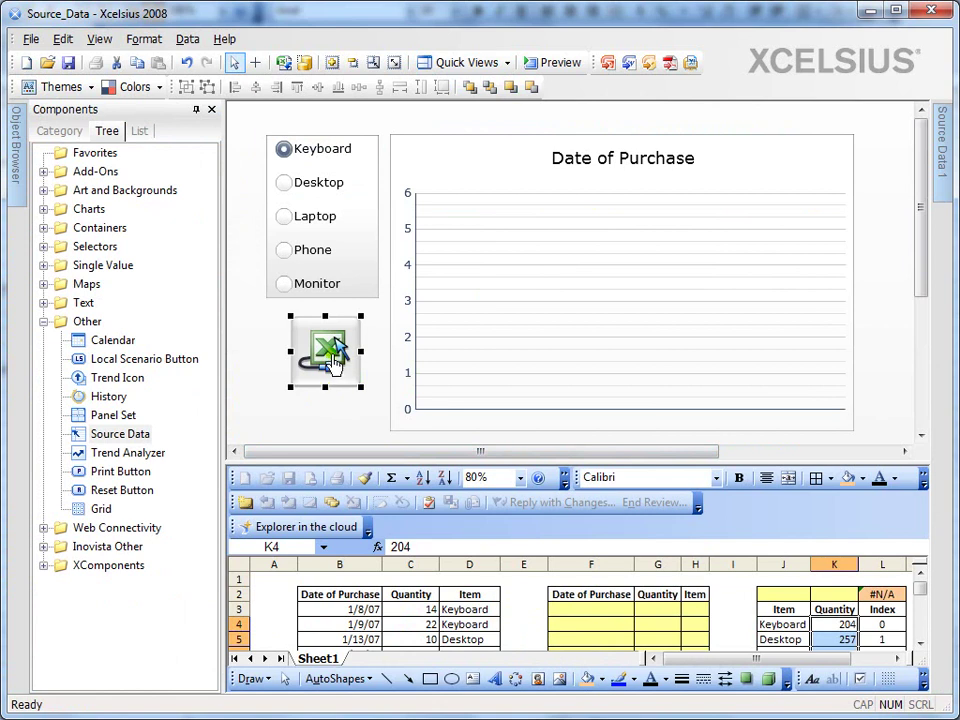
Move the Source Data component onto the line chart.
{"action": "left_click_drag", "start_coordinate": [333, 362], "coordinate": [506, 293]}
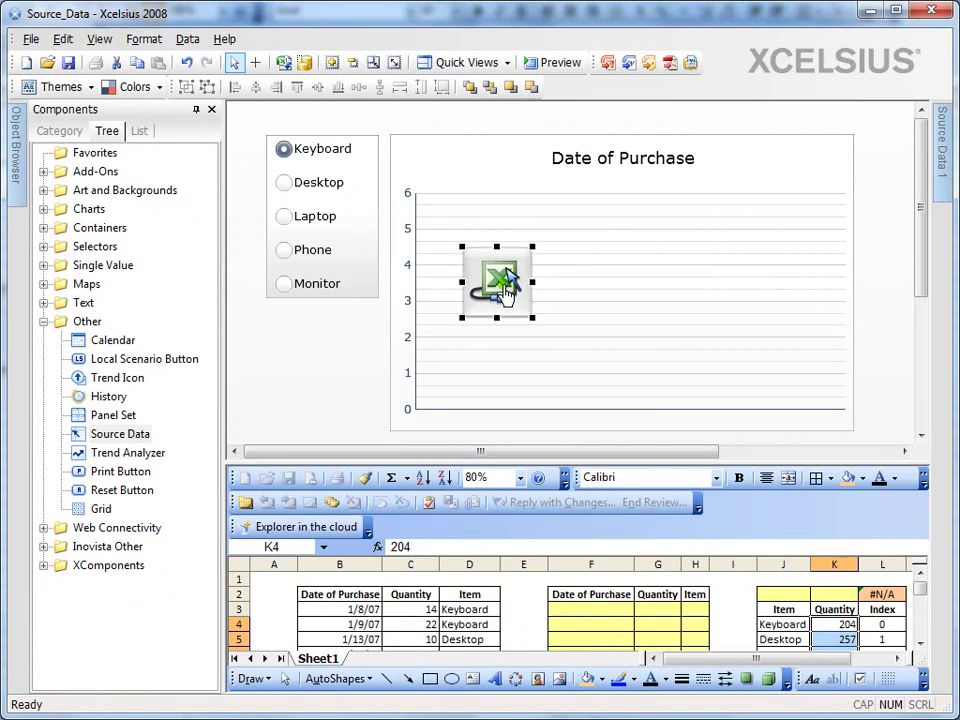
{"action": "left_click", "coordinate": [581, 376]}
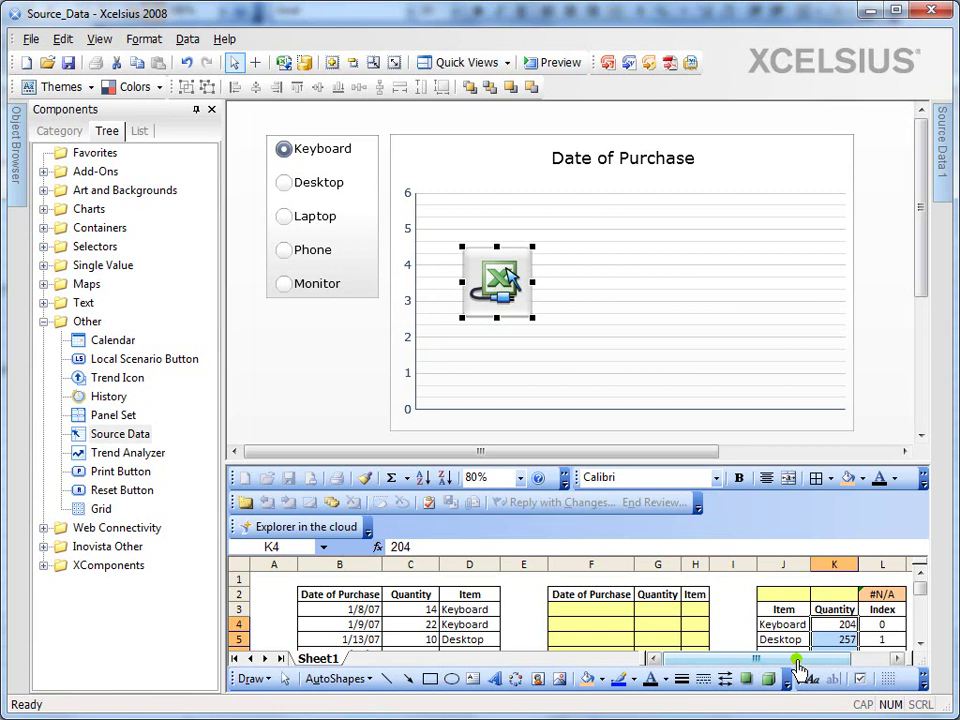
{"action": "left_click_drag", "start_coordinate": [806, 662], "coordinate": [820, 662]}
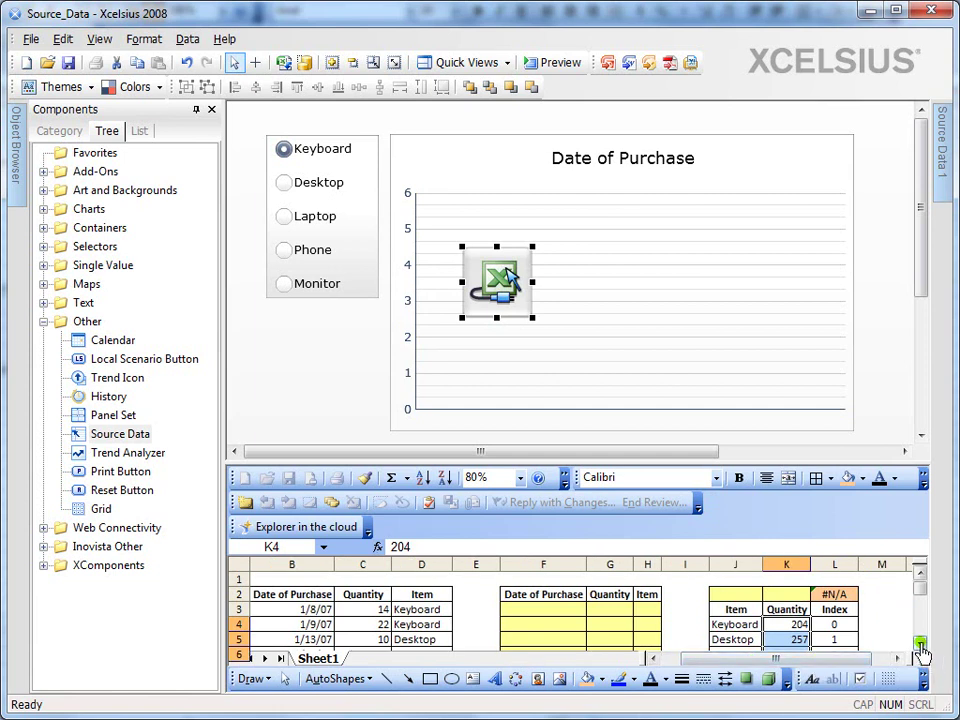
Insert a basic Gauge from Single Value below the item selector.
{"action": "left_click", "coordinate": [44, 321]}
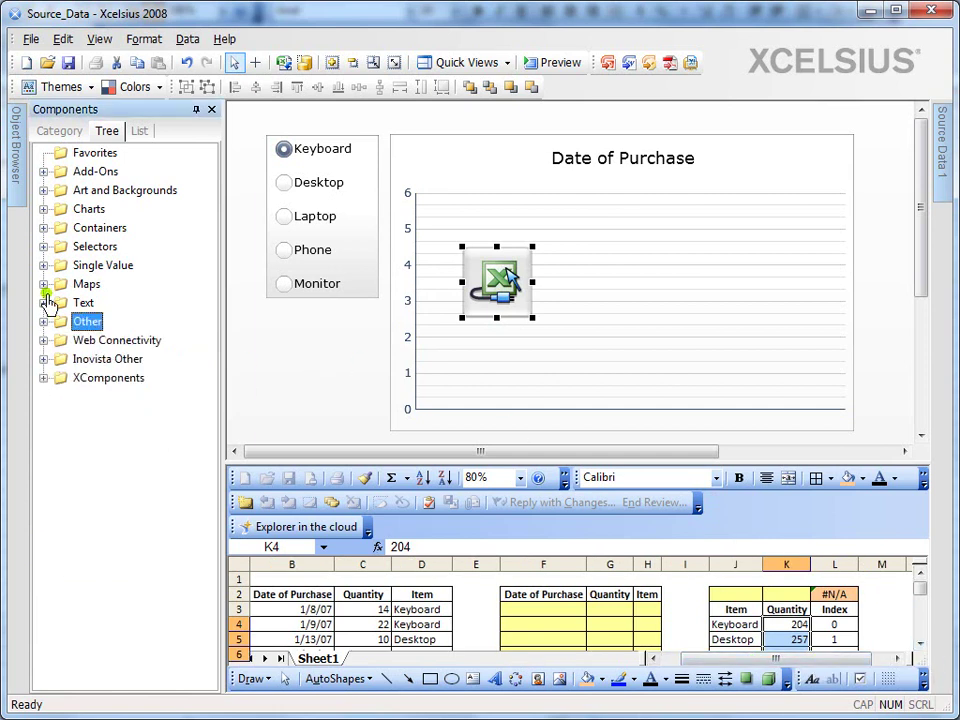
{"action": "left_click", "coordinate": [44, 265]}
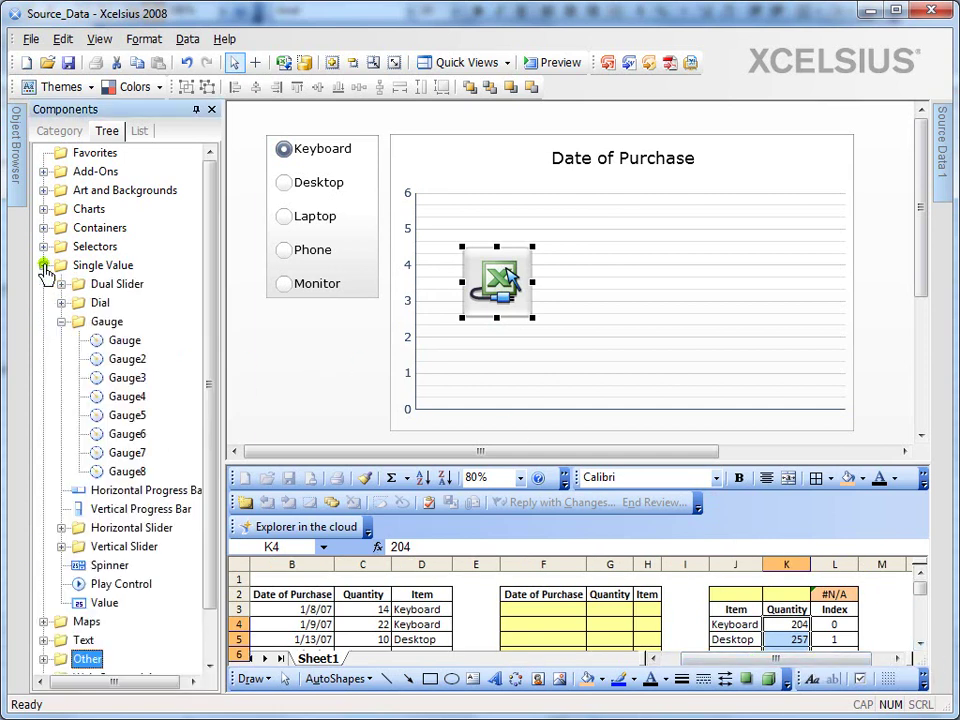
{"action": "left_click", "coordinate": [124, 340]}
{"action": "left_click", "coordinate": [283, 326]}
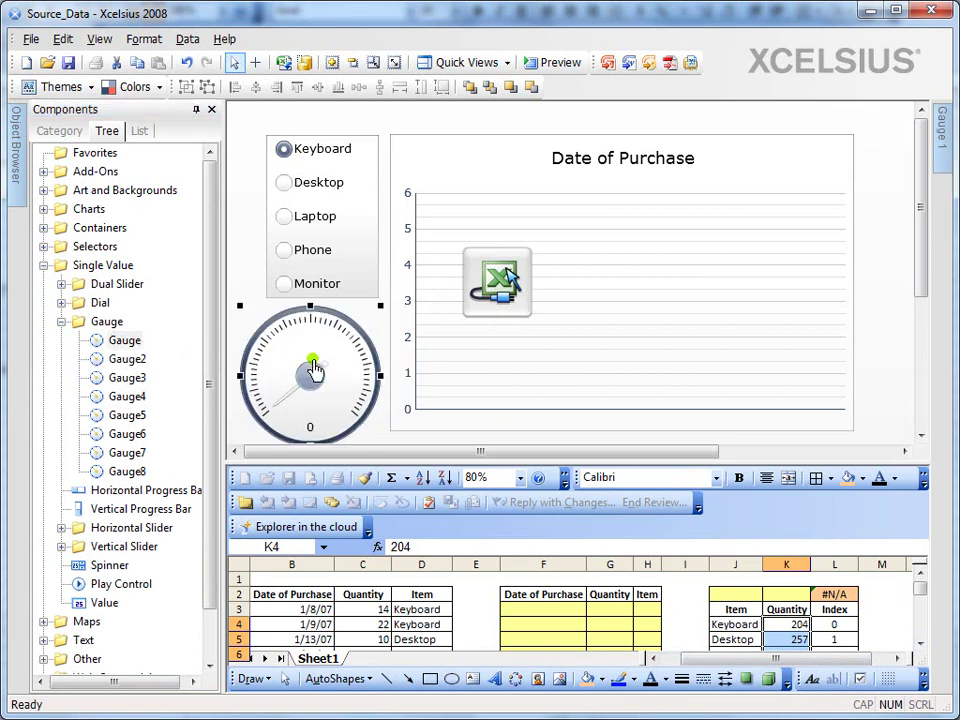
Link the gauge's data to cell Sheet1!$K$2.
{"action": "mouse_move", "coordinate": [941, 135]}
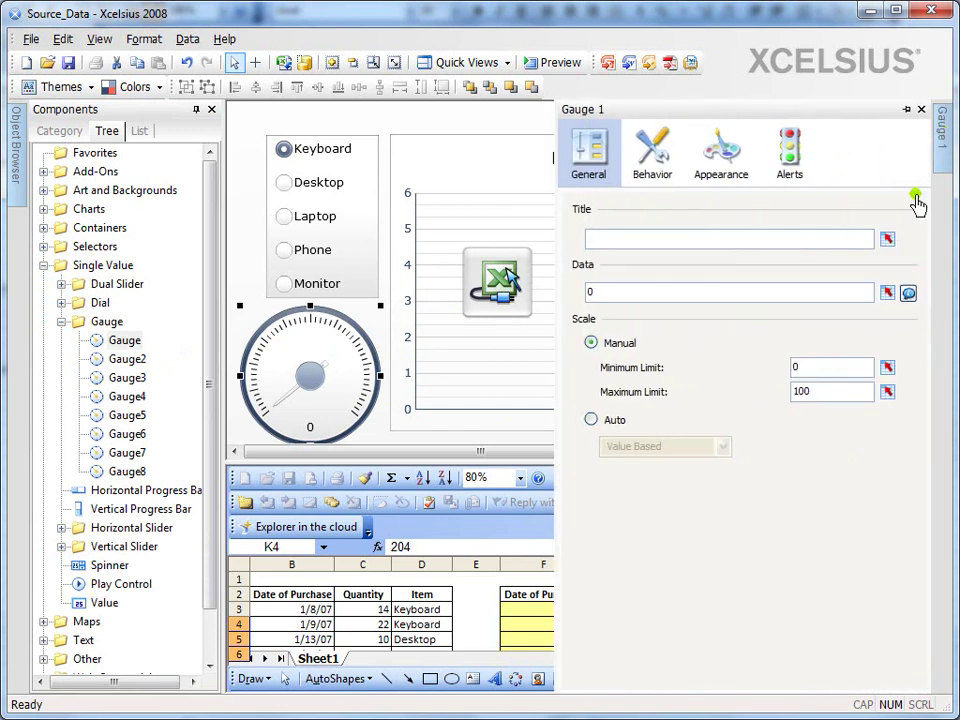
{"action": "left_click", "coordinate": [886, 293]}
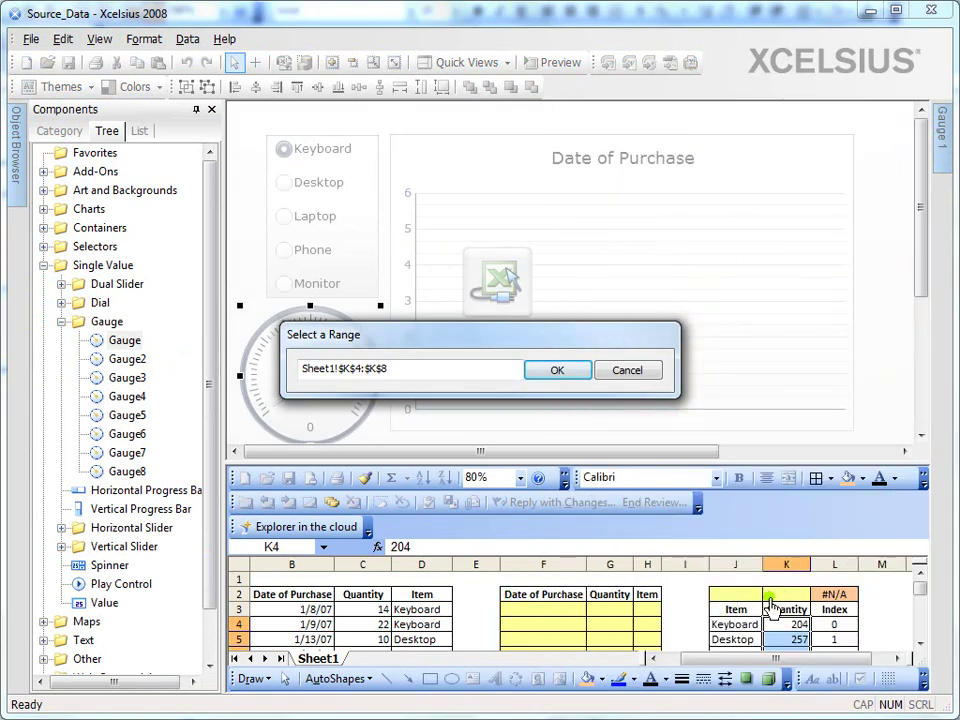
{"action": "left_click", "coordinate": [786, 594]}
{"action": "left_click", "coordinate": [558, 371]}
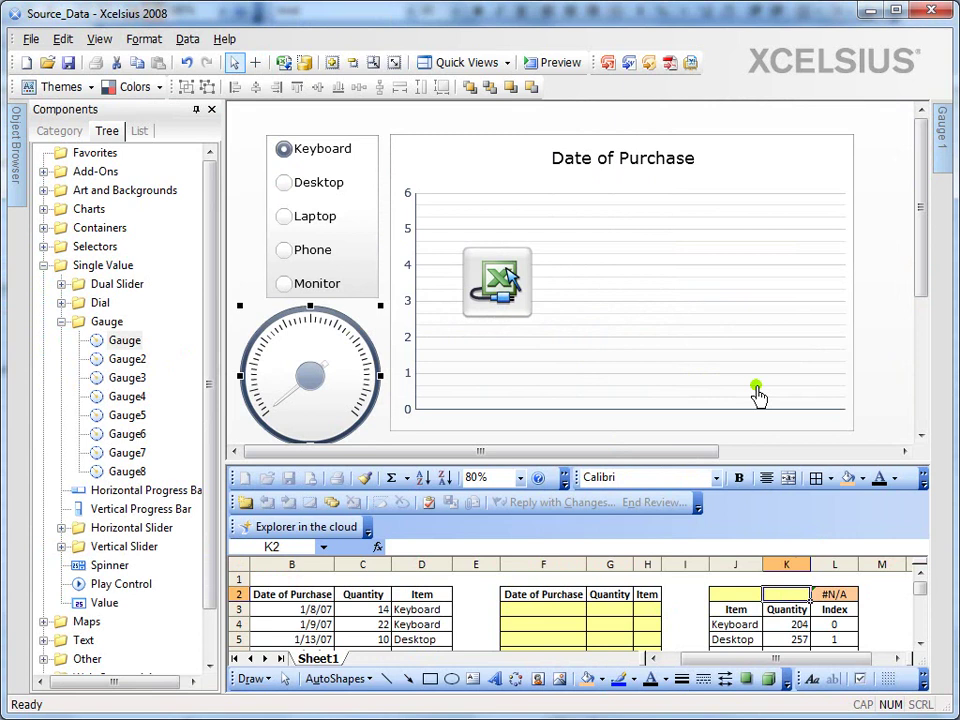
{"action": "left_click", "coordinate": [507, 297]}
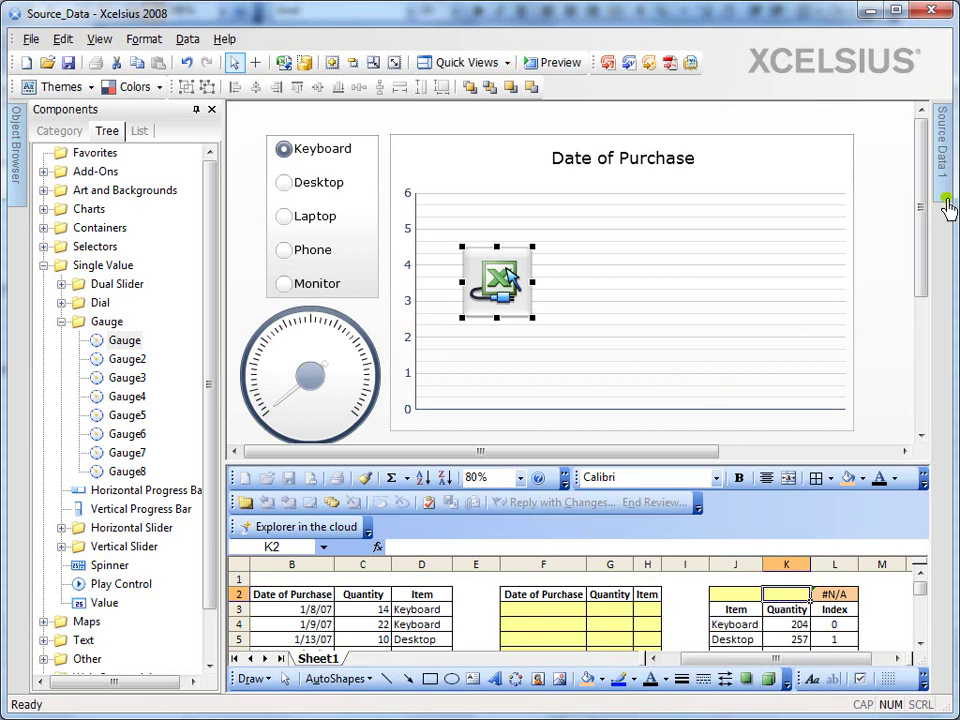
Set the Source Data insertion type to Row with source range J4:K8.
{"action": "mouse_move", "coordinate": [946, 196]}
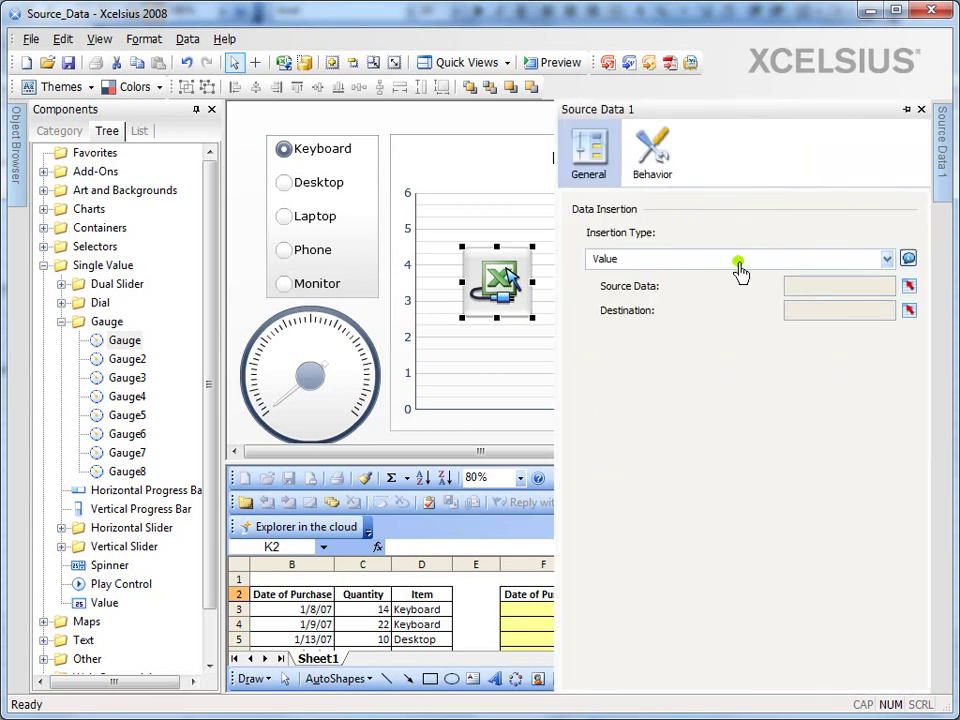
{"action": "left_click", "coordinate": [674, 266]}
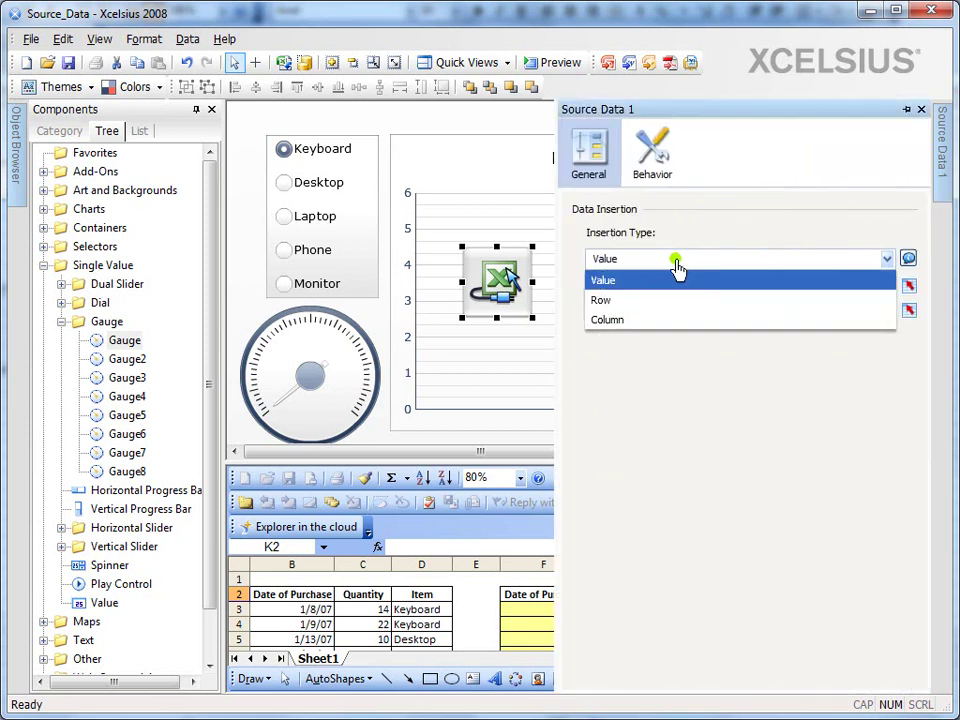
{"action": "left_click", "coordinate": [654, 300]}
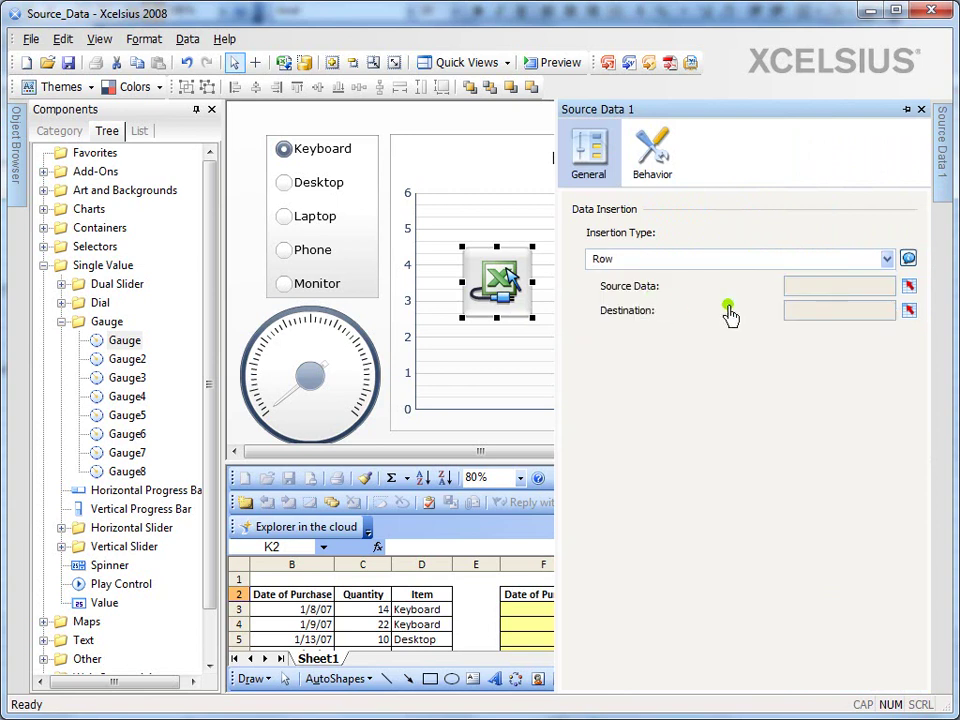
{"action": "left_click", "coordinate": [909, 310]}
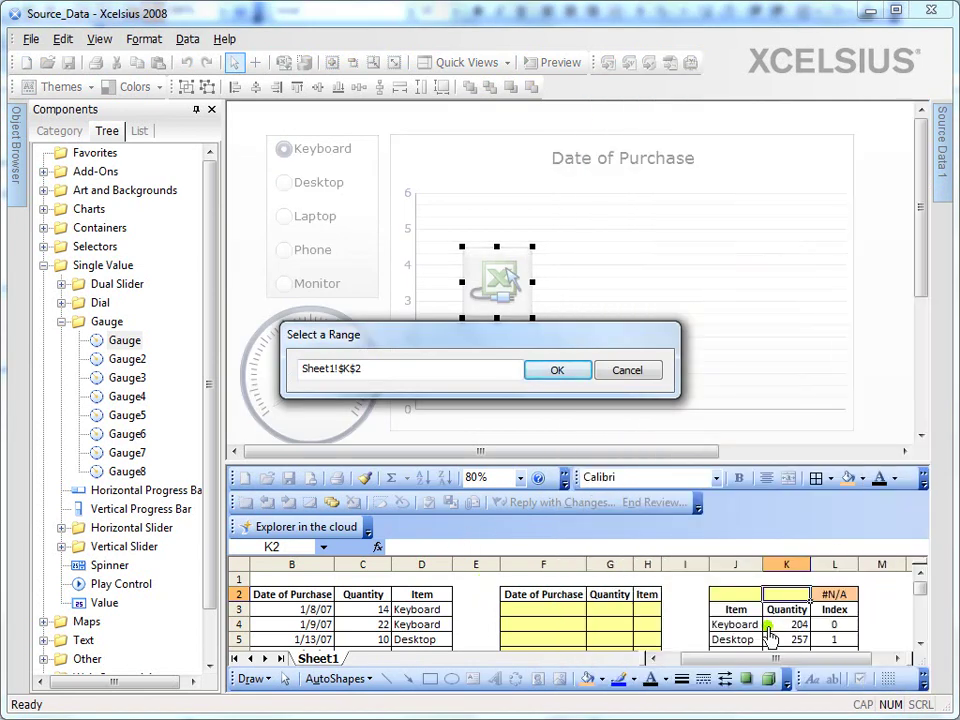
{"action": "left_click_drag", "start_coordinate": [758, 625], "coordinate": [798, 624]}
{"action": "scroll", "coordinate": [918, 600], "scroll_direction": "up", "scroll_amount": 2}
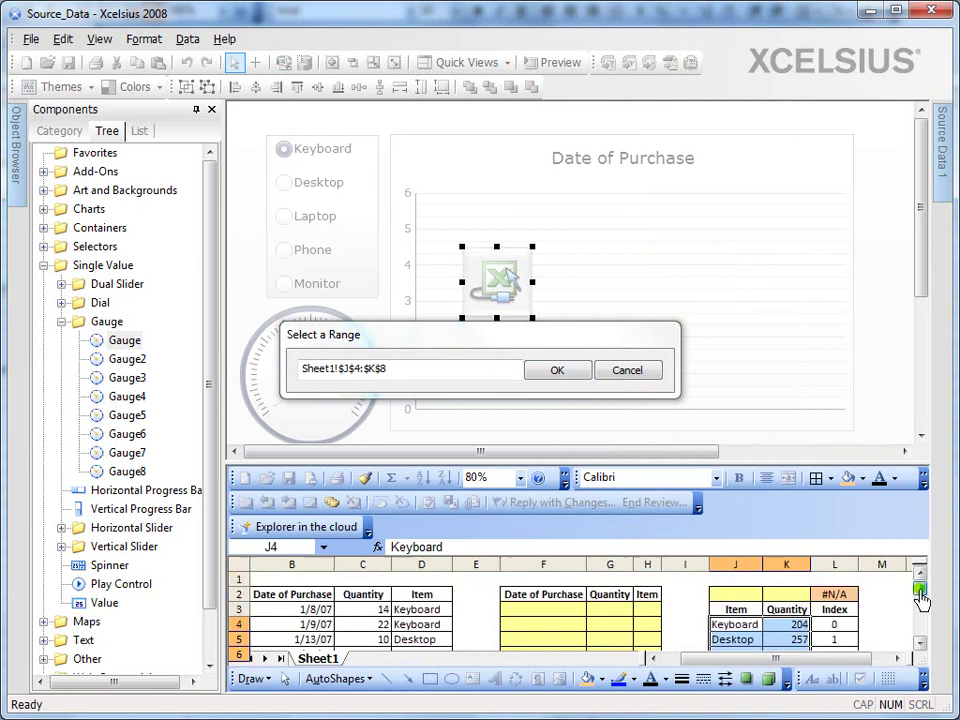
{"action": "scroll", "coordinate": [921, 600], "scroll_direction": "down", "scroll_amount": 2}
{"action": "left_click", "coordinate": [560, 372]}
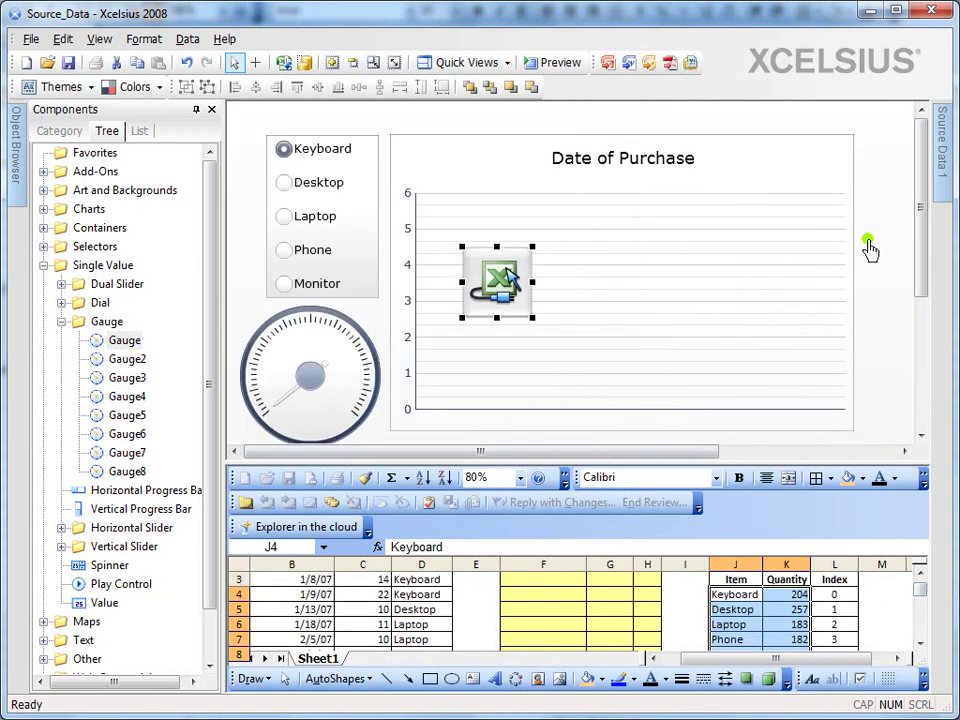
Set the destination to J2:K2 and show the Behavior settings with selected item index 0.
{"action": "mouse_move", "coordinate": [944, 185]}
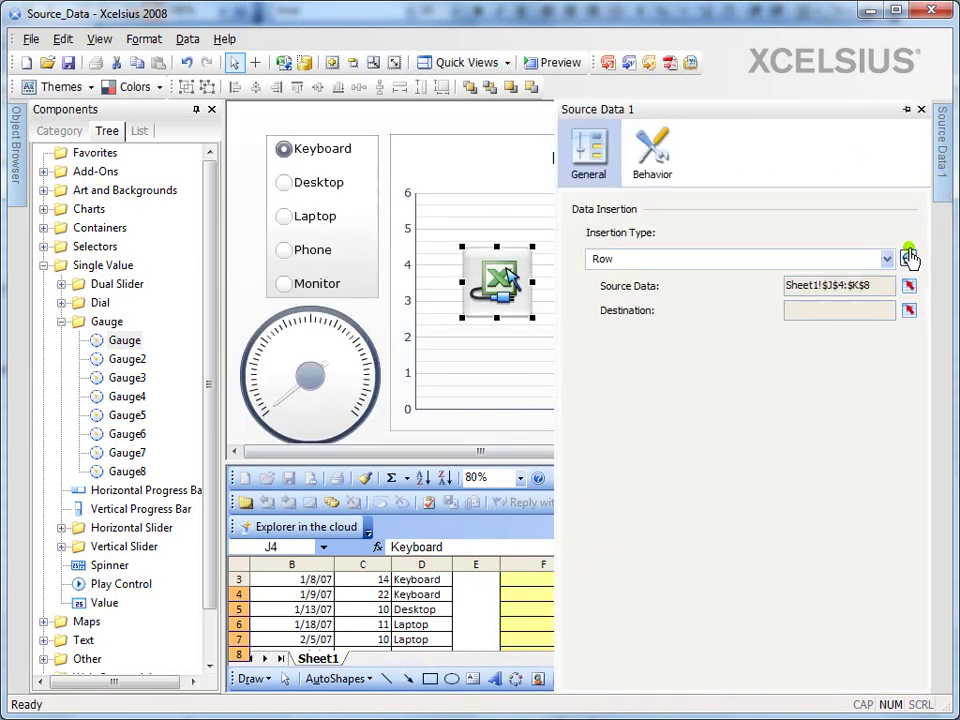
{"action": "left_click", "coordinate": [909, 311]}
{"action": "left_click", "coordinate": [507, 600]}
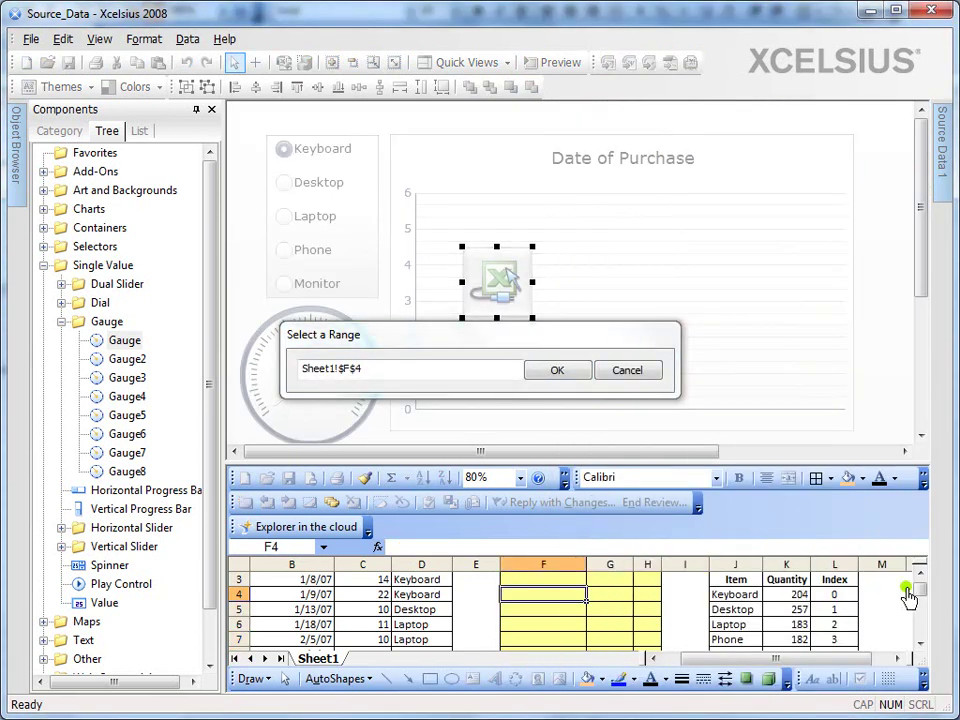
{"action": "scroll", "coordinate": [920, 592], "scroll_direction": "up", "scroll_amount": 2}
{"action": "left_click_drag", "start_coordinate": [733, 595], "coordinate": [771, 598]}
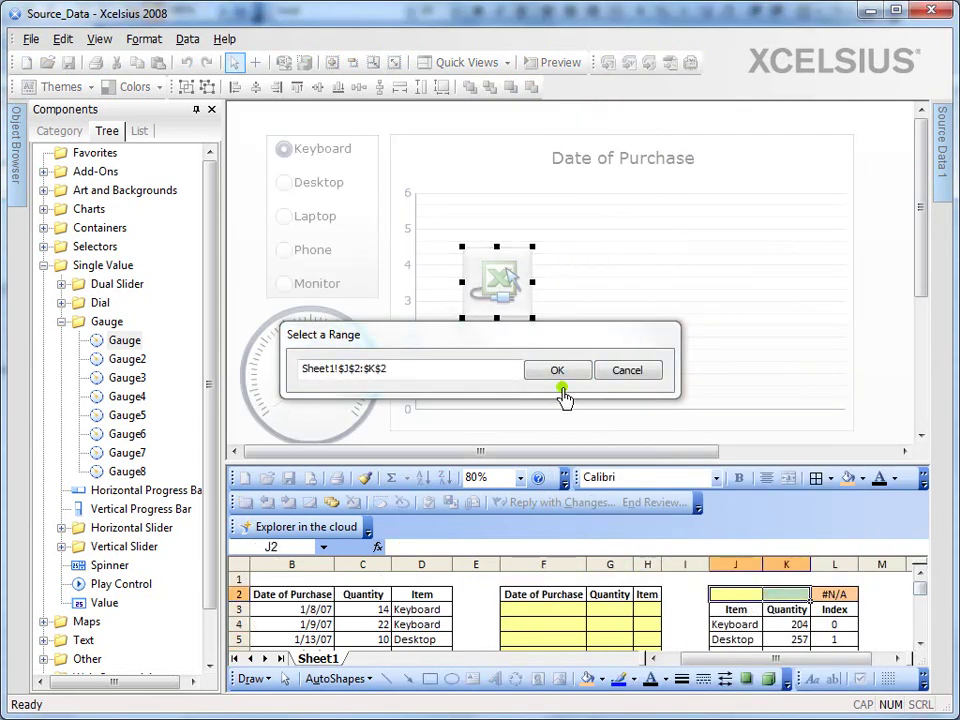
{"action": "left_click", "coordinate": [557, 370]}
{"action": "mouse_move", "coordinate": [945, 197]}
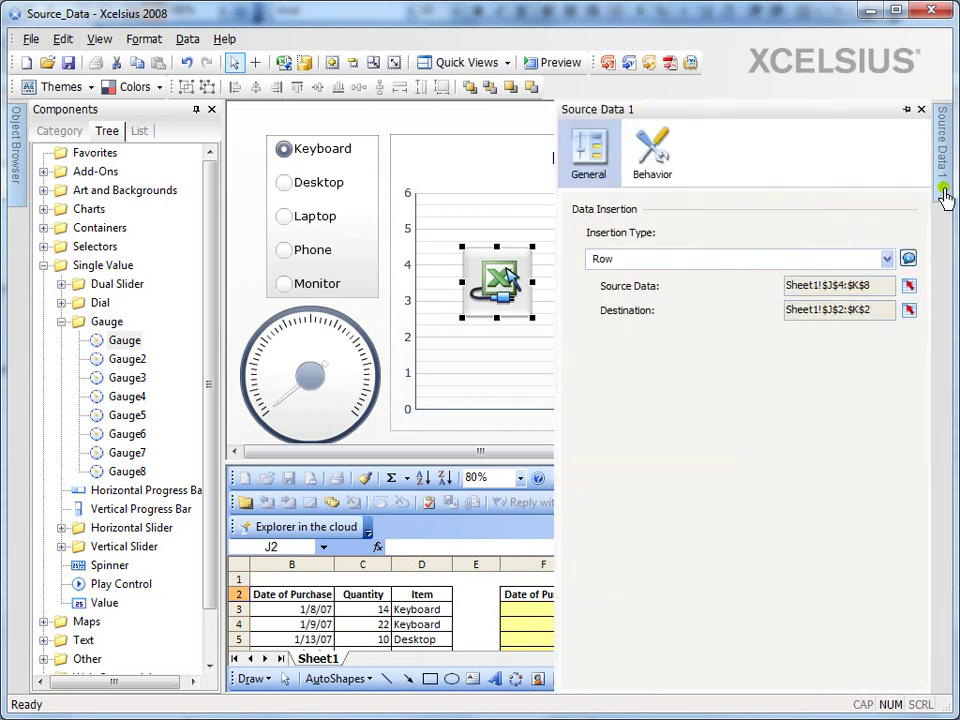
{"action": "left_click", "coordinate": [660, 178]}
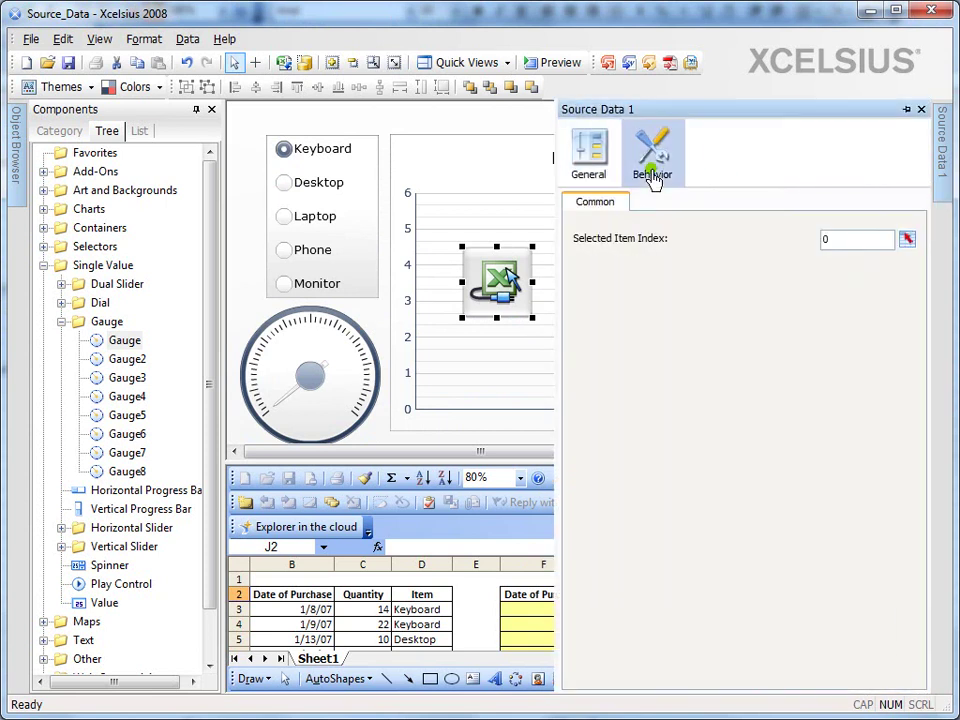
Link the connection's Selected Item Index to cell L2.
{"action": "left_click", "coordinate": [906, 242]}
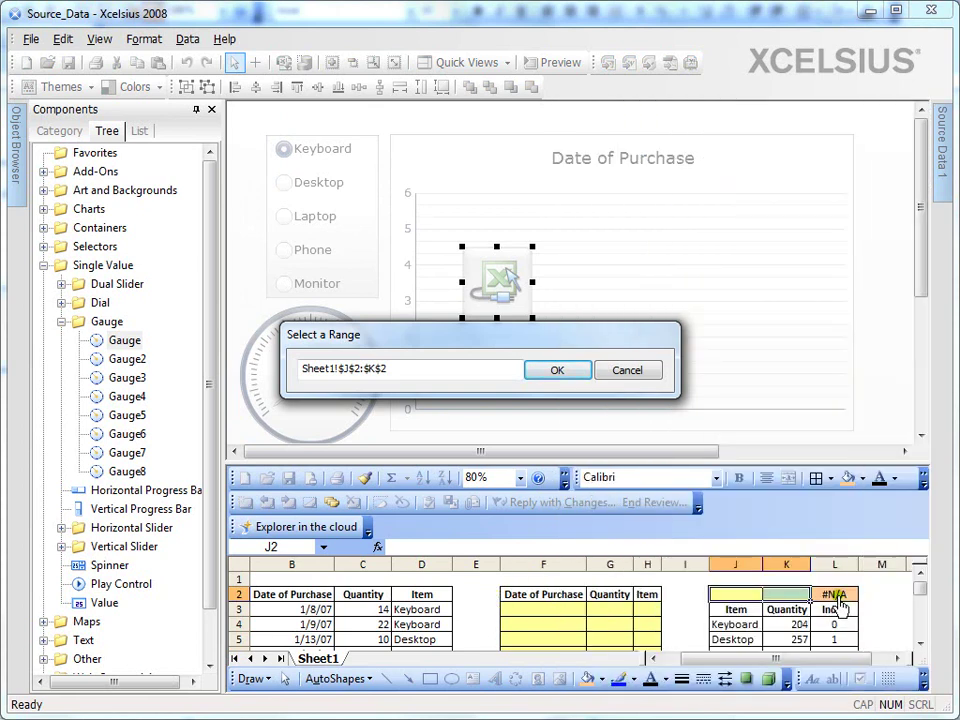
{"action": "left_click", "coordinate": [838, 597]}
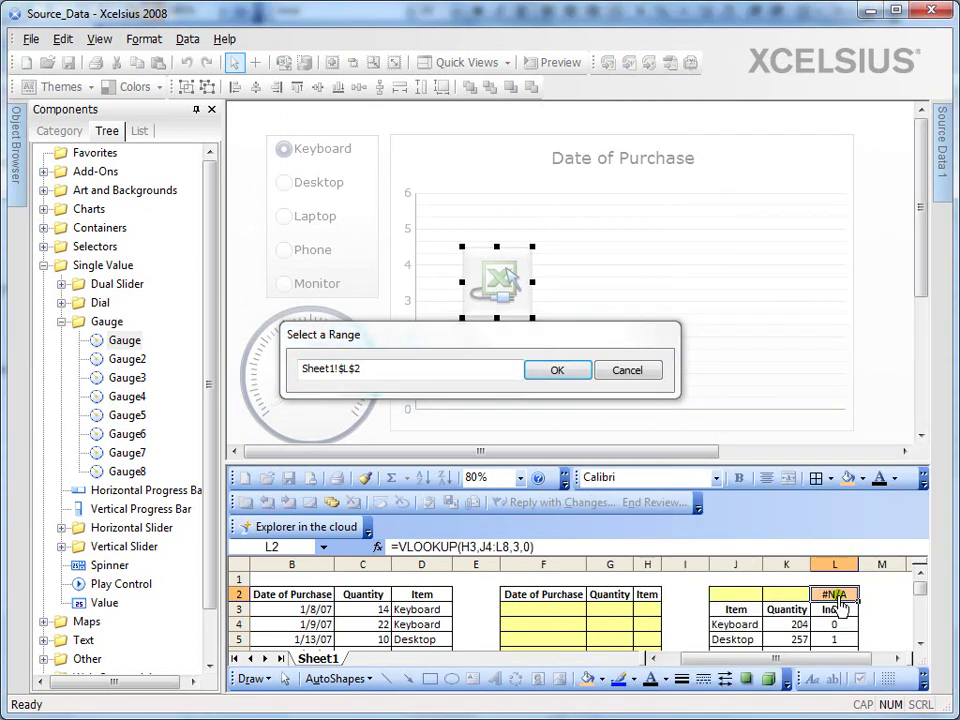
{"action": "left_click", "coordinate": [557, 370]}
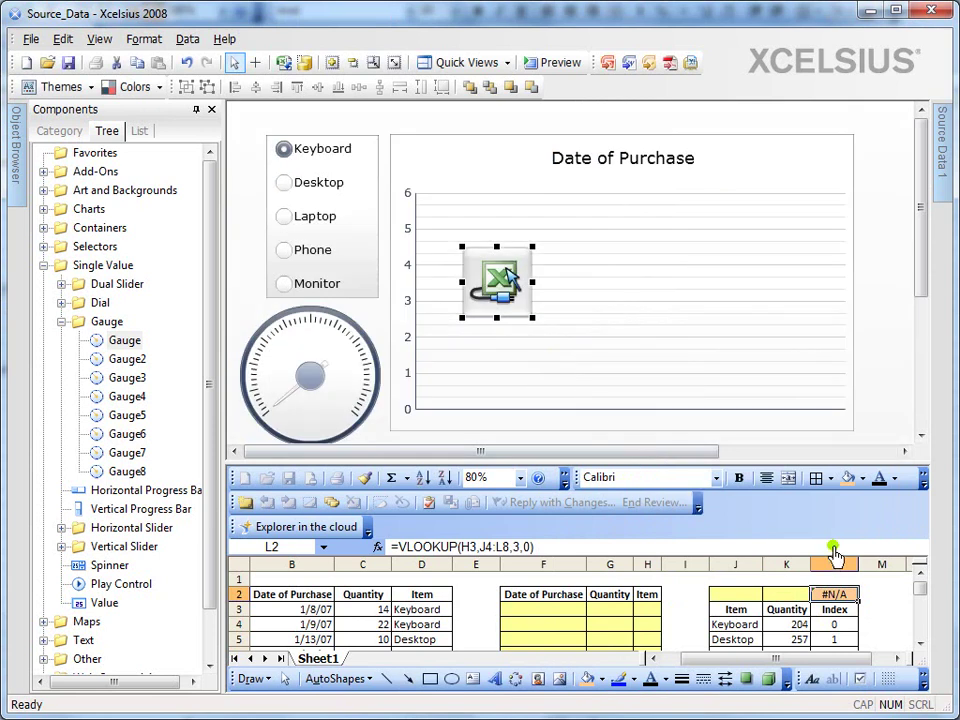
{"action": "scroll", "coordinate": [926, 604], "scroll_direction": "down", "scroll_amount": 1}
{"action": "scroll", "coordinate": [927, 600], "scroll_direction": "up", "scroll_amount": 1}
Enter =VLOOKUP(H3,J4:L8,3,0) in L2, then select the J2:K2 output cells.
{"action": "left_click", "coordinate": [649, 545]}
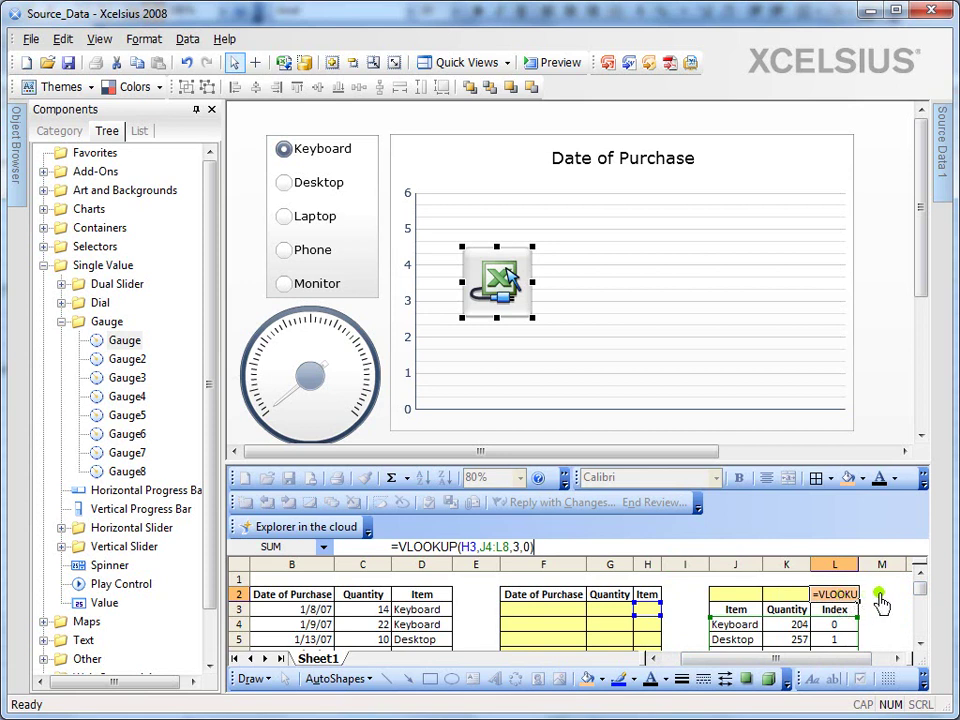
{"action": "left_click", "coordinate": [880, 595]}
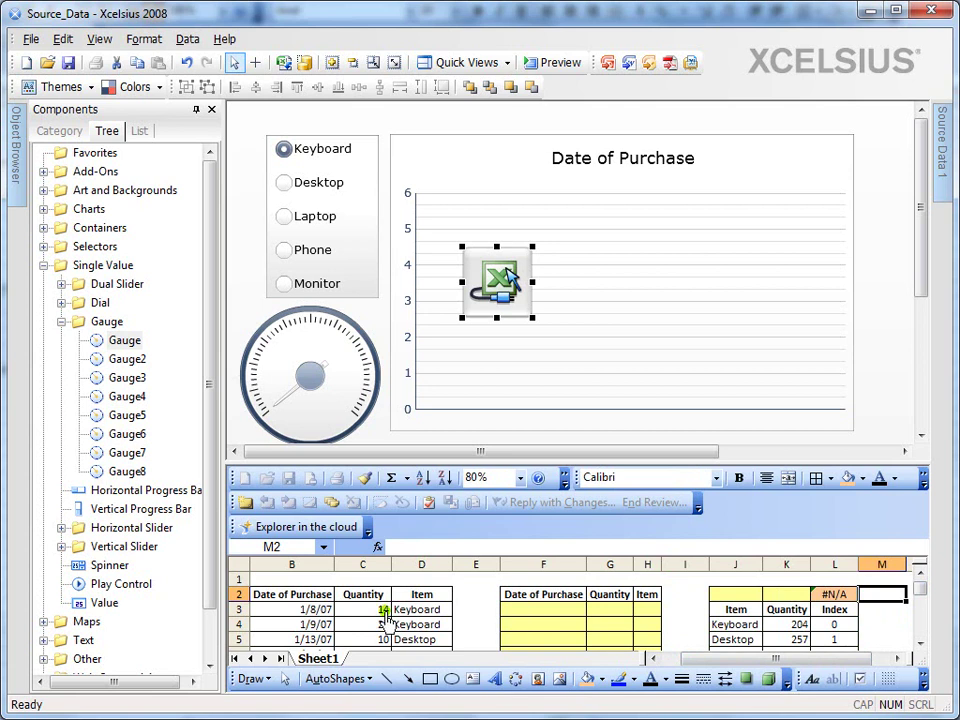
{"action": "left_click", "coordinate": [407, 611]}
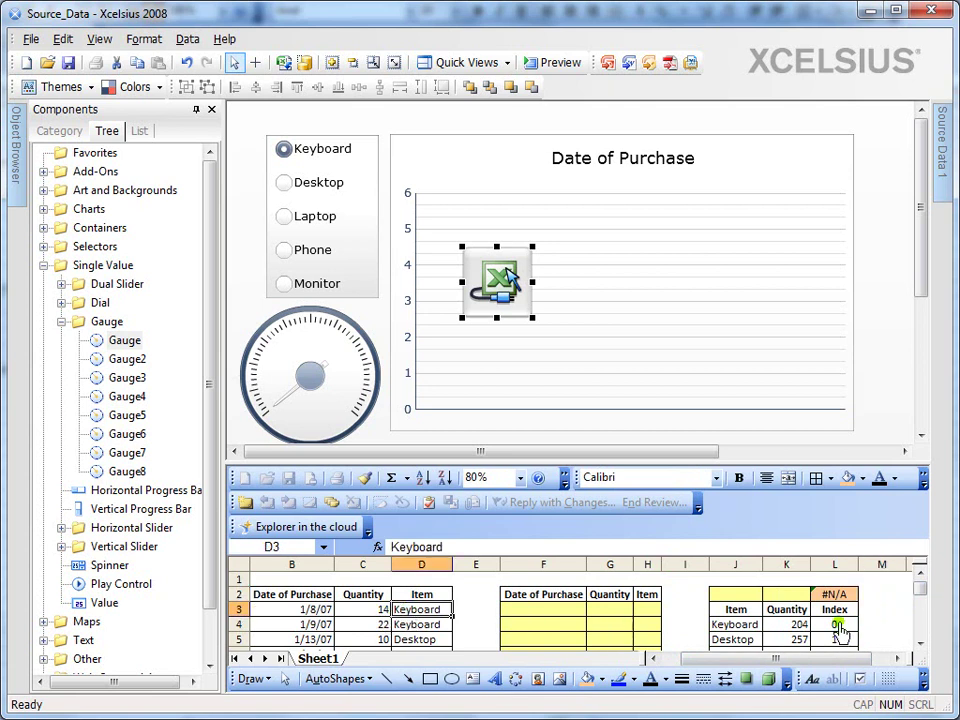
{"action": "left_click", "coordinate": [742, 625]}
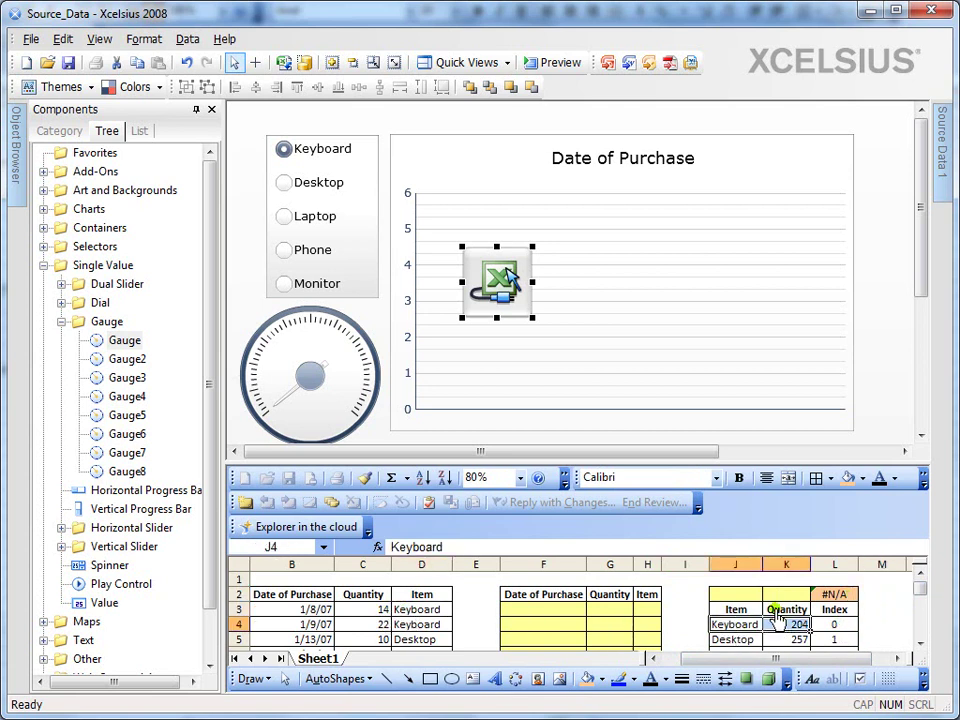
{"action": "left_click", "coordinate": [745, 598]}
{"action": "left_click_drag", "start_coordinate": [745, 598], "coordinate": [779, 604]}
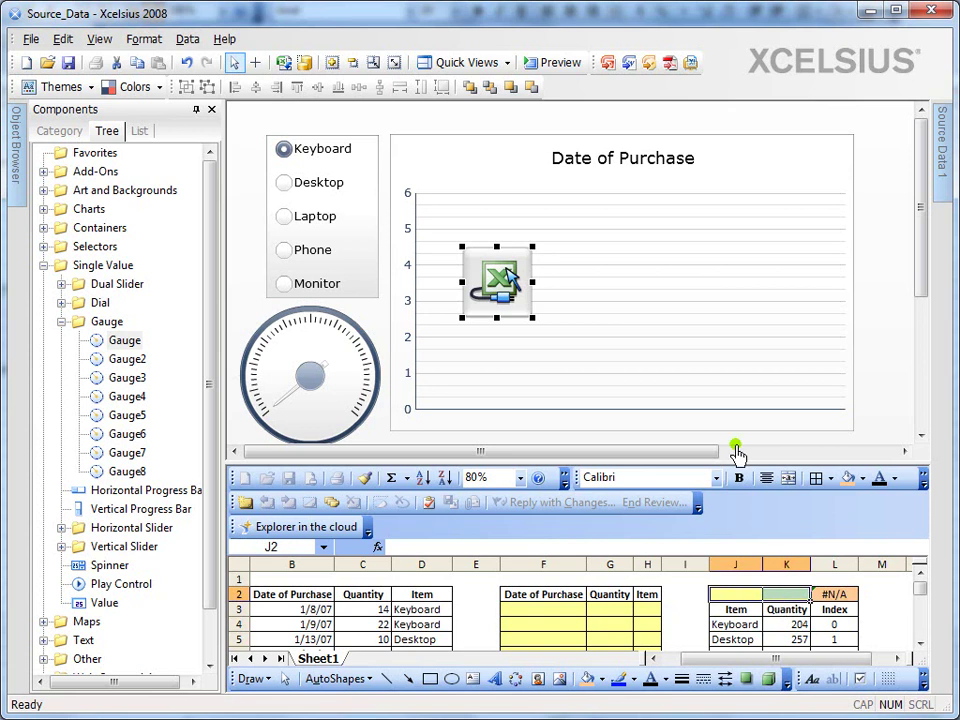
Set the gauge's title to cell Sheet1!$J$2.
{"action": "left_click", "coordinate": [320, 366]}
{"action": "mouse_move", "coordinate": [940, 122]}
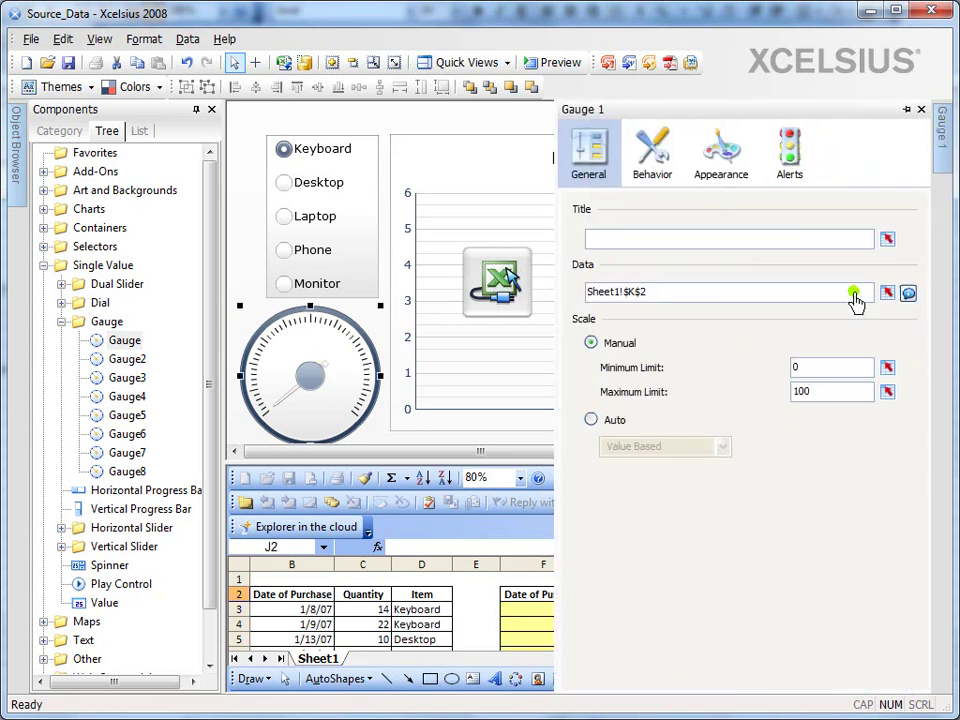
{"action": "left_click", "coordinate": [886, 240]}
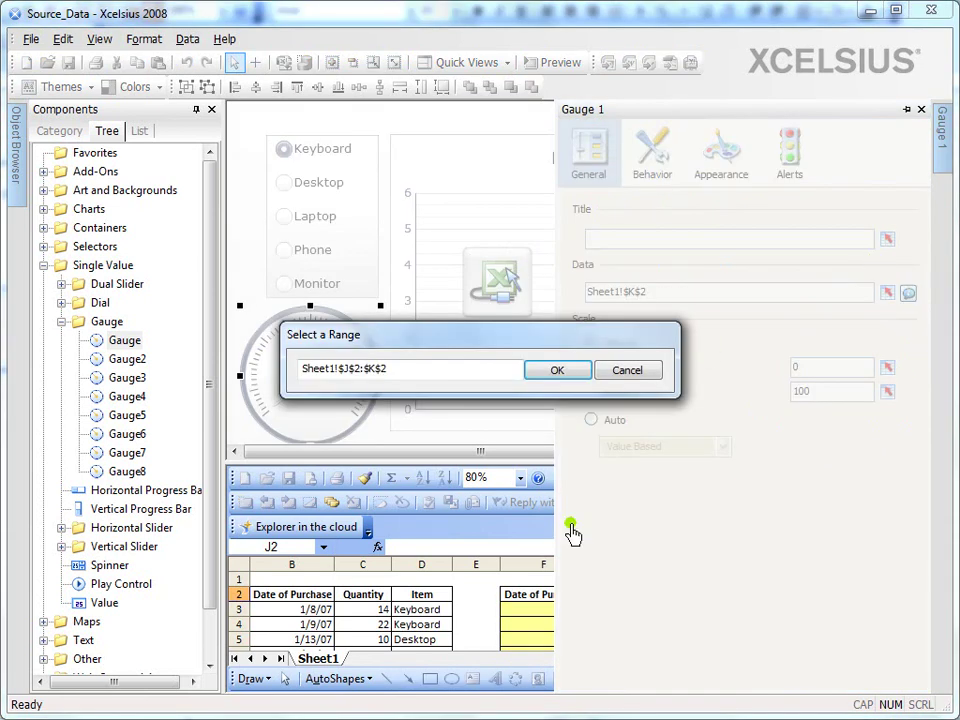
{"action": "left_click", "coordinate": [724, 607]}
{"action": "left_click", "coordinate": [718, 594]}
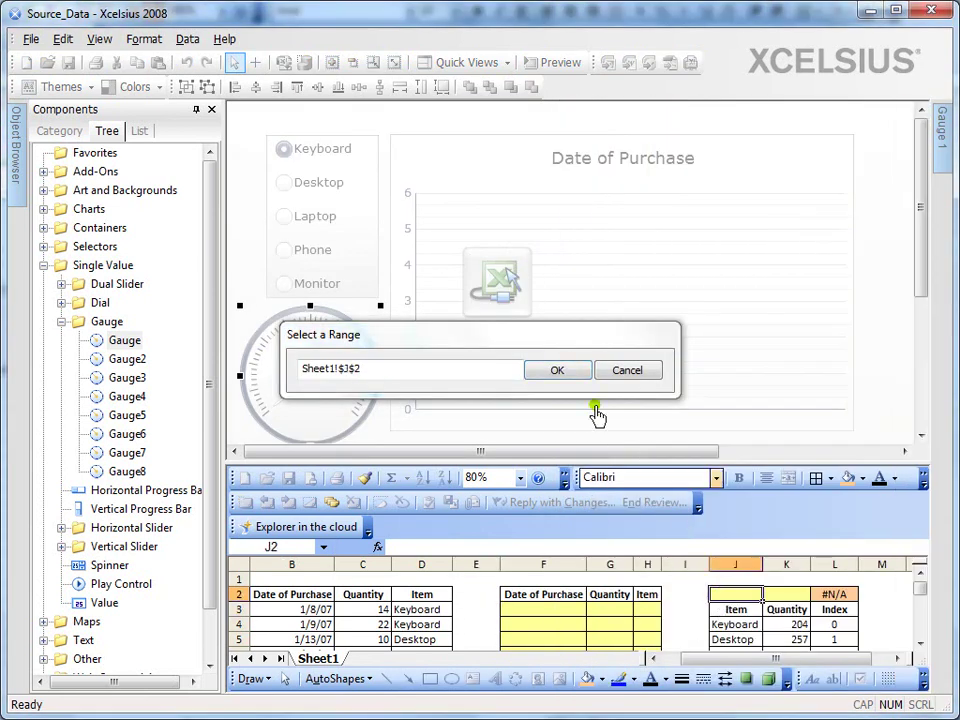
{"action": "left_click", "coordinate": [559, 370]}
Position the gauge title at Bottom Center in Appearance > Text.
{"action": "mouse_move", "coordinate": [942, 152]}
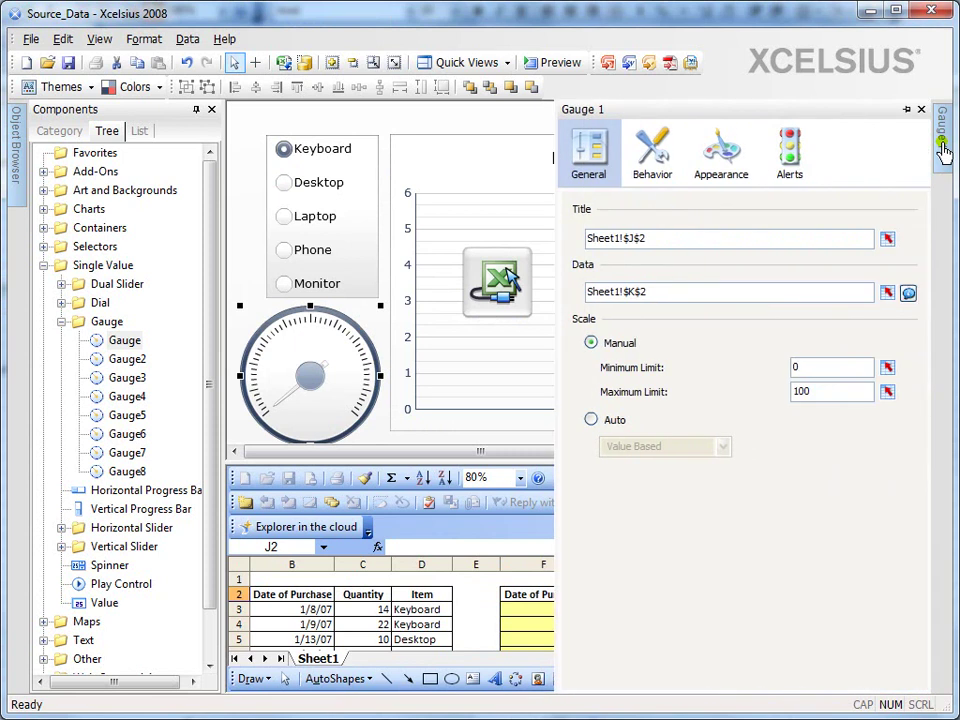
{"action": "left_click", "coordinate": [724, 180]}
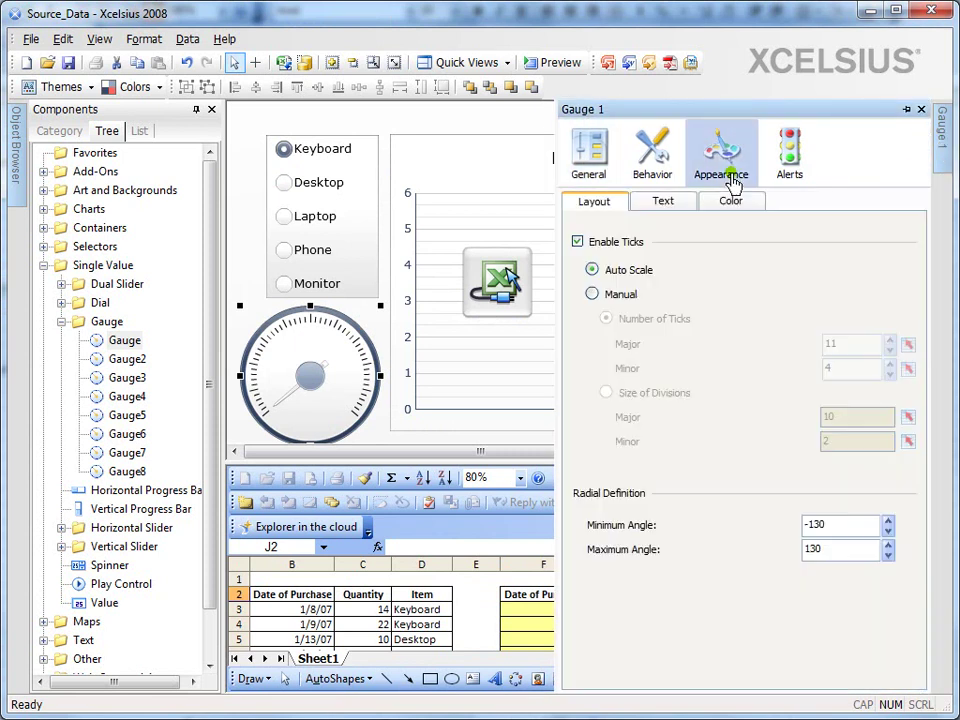
{"action": "left_click", "coordinate": [668, 205]}
{"action": "left_click", "coordinate": [645, 512]}
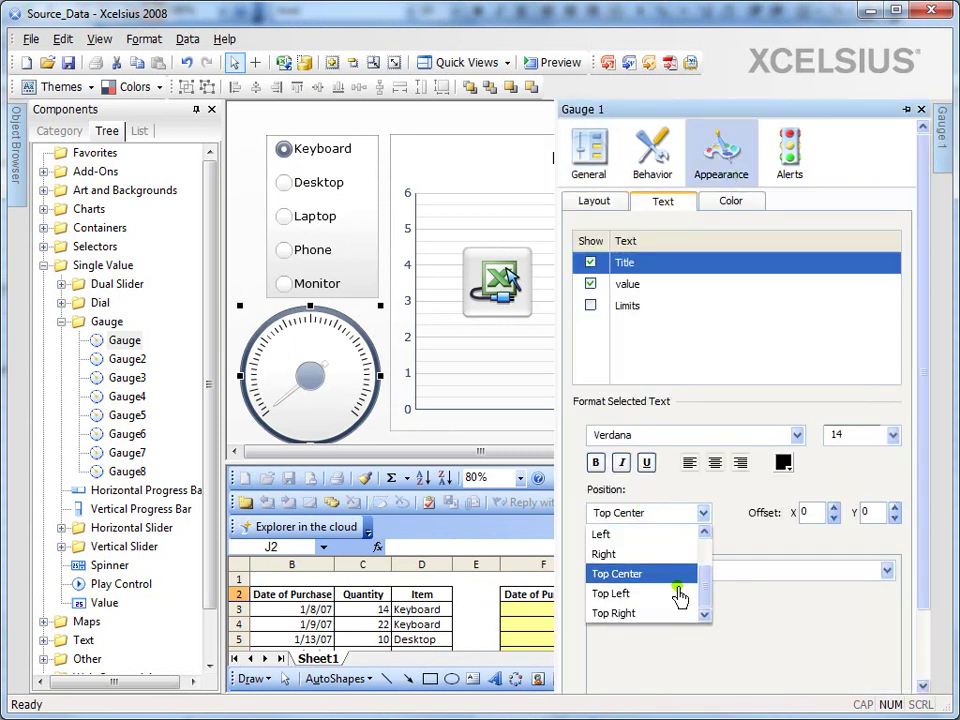
{"action": "scroll", "coordinate": [672, 553], "scroll_direction": "up", "scroll_amount": 1}
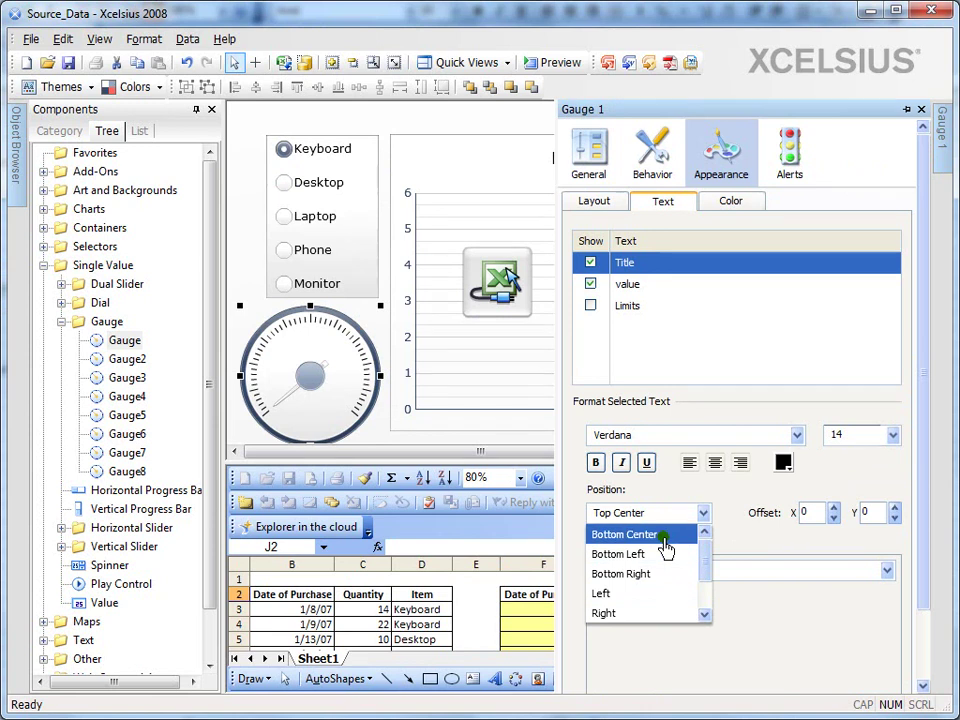
{"action": "left_click", "coordinate": [663, 537]}
Move the Excel connection icon to the right of the chart and preview the dashboard.
{"action": "left_click", "coordinate": [497, 303]}
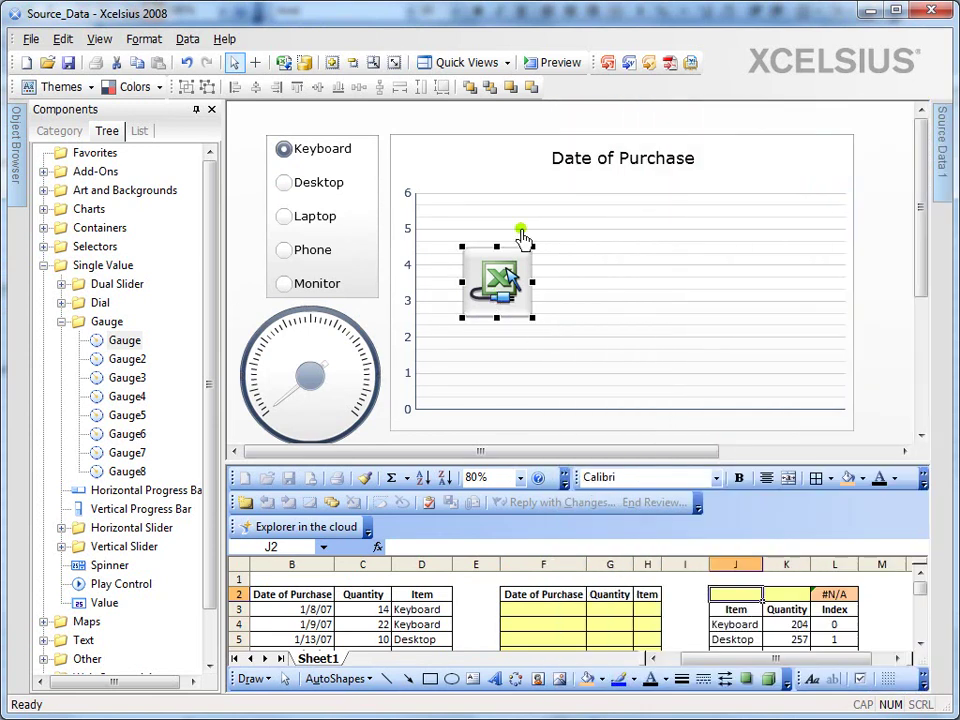
{"action": "left_click_drag", "start_coordinate": [497, 291], "coordinate": [619, 276]}
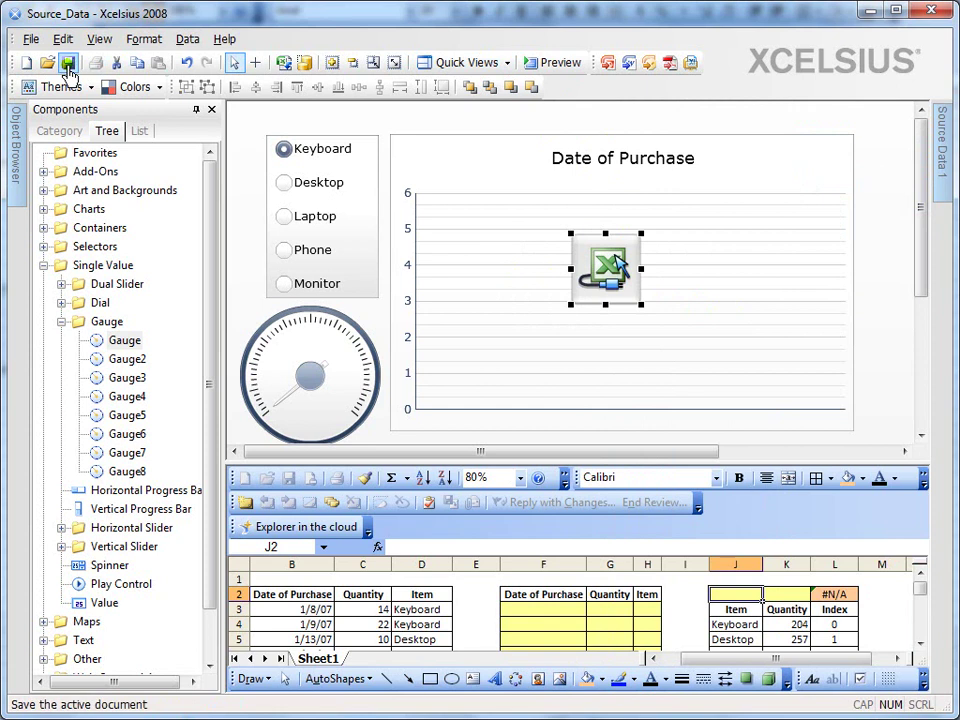
{"action": "left_click", "coordinate": [555, 62]}
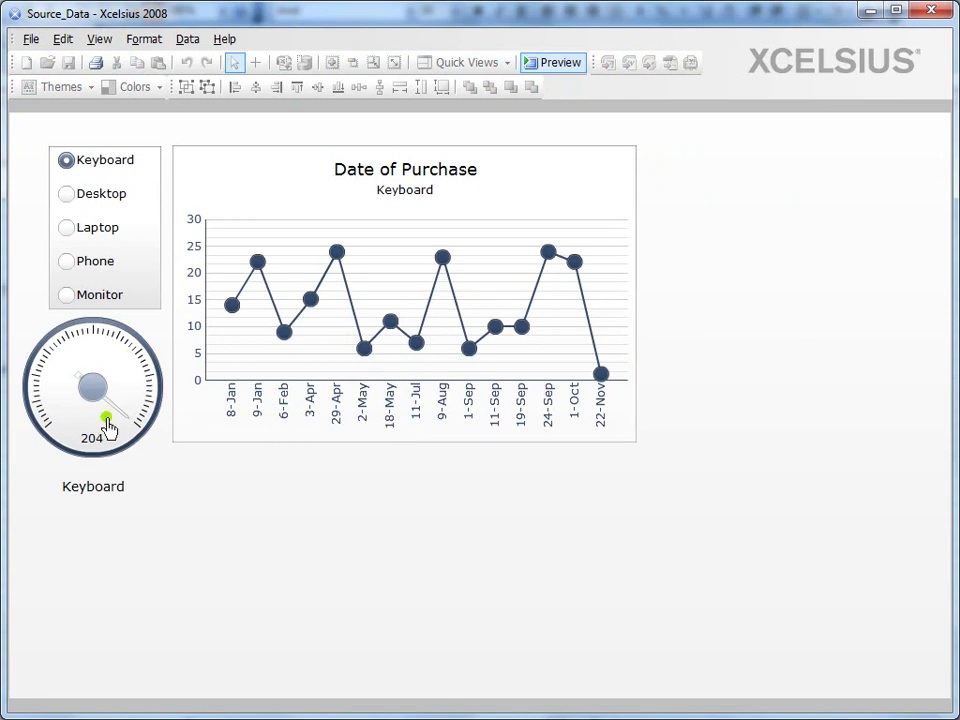
Cycle through Desktop, Laptop, Phone, Monitor and Keyboard to check the chart and gauge update.
{"action": "left_click", "coordinate": [96, 197]}
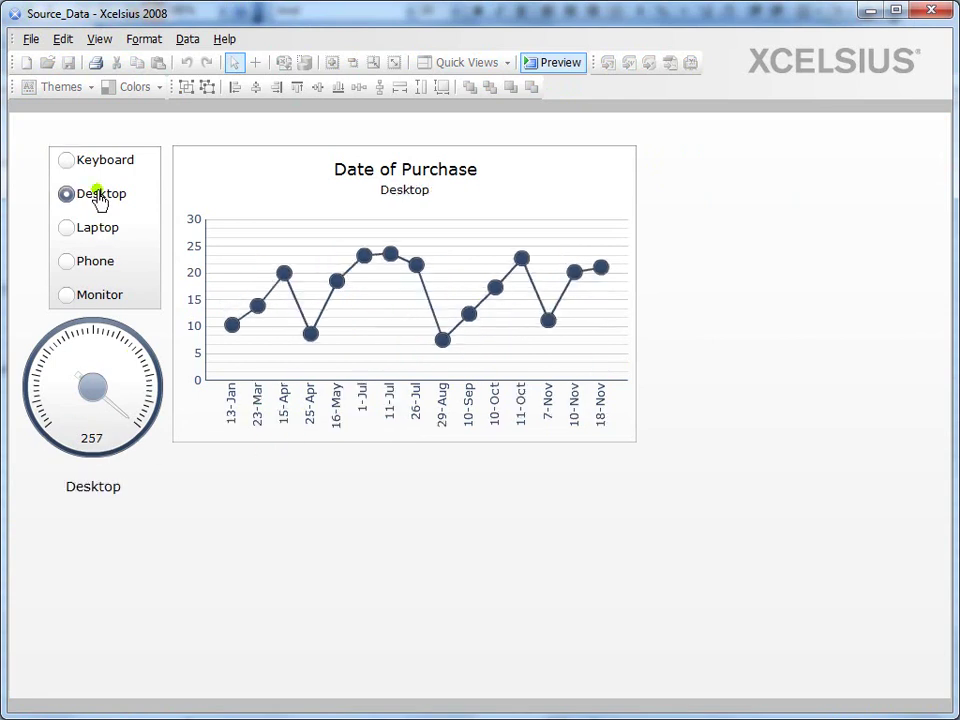
{"action": "left_click", "coordinate": [95, 227]}
{"action": "left_click", "coordinate": [90, 264]}
{"action": "left_click", "coordinate": [97, 297]}
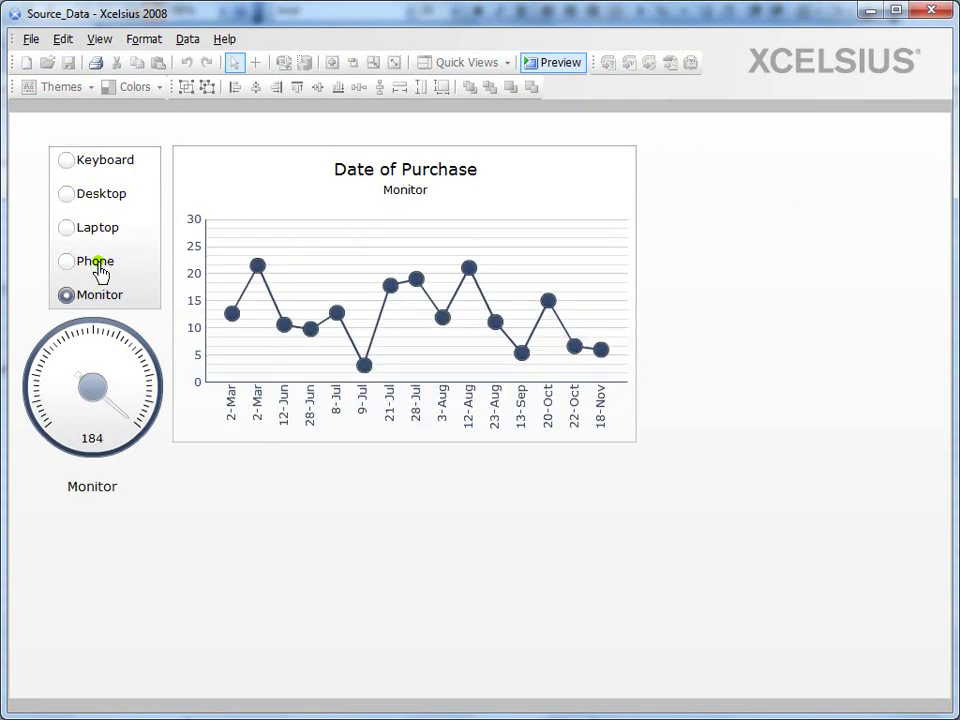
{"action": "left_click", "coordinate": [97, 265]}
{"action": "left_click", "coordinate": [98, 230]}
{"action": "left_click", "coordinate": [110, 204]}
{"action": "left_click", "coordinate": [114, 167]}
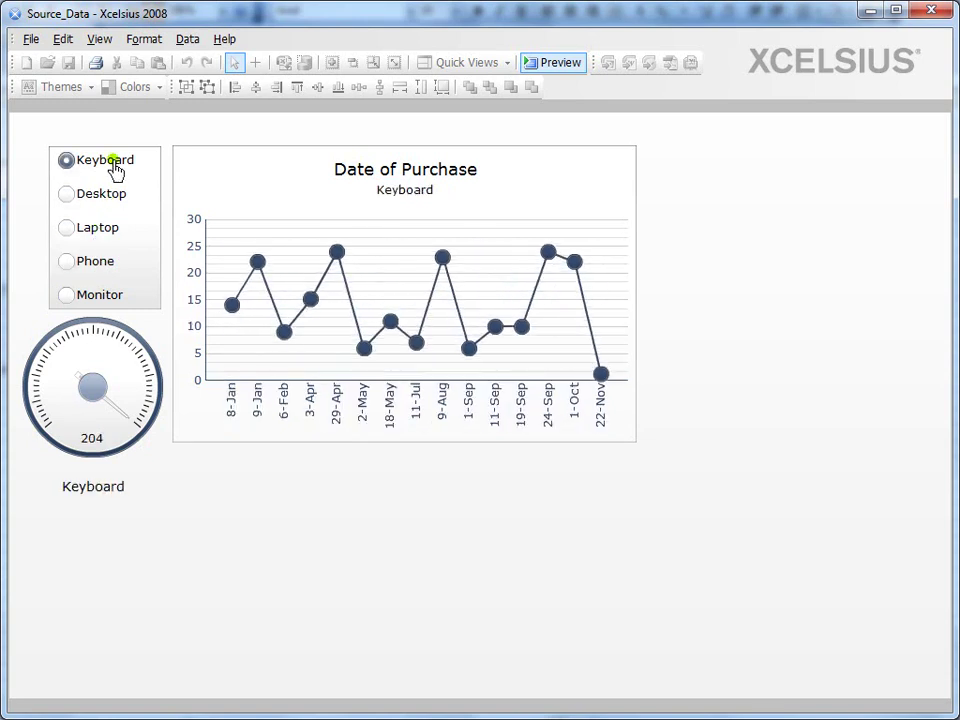